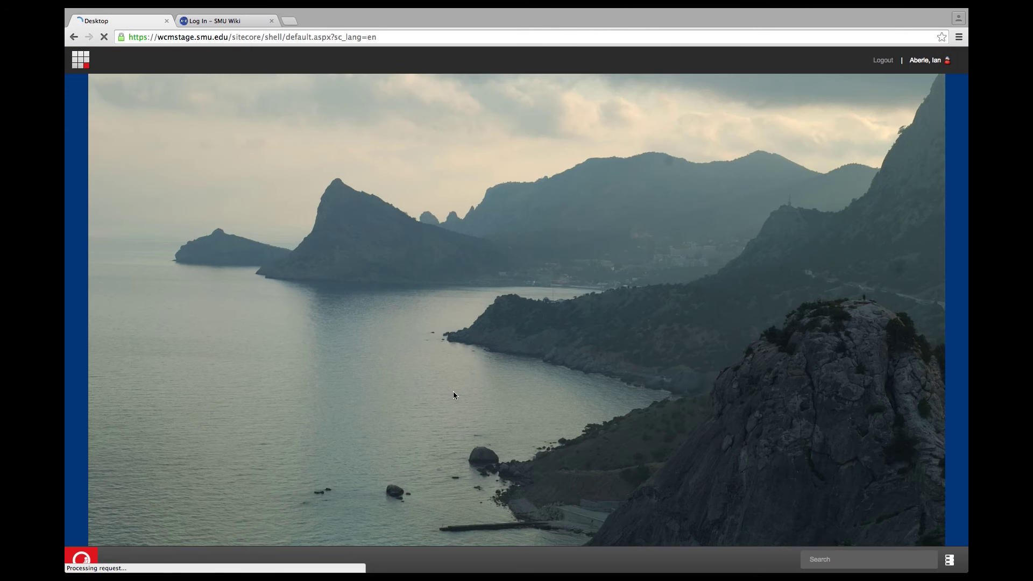
- Go to the Sitecore Launchpad and open the Content Editor
left_click(81, 60)
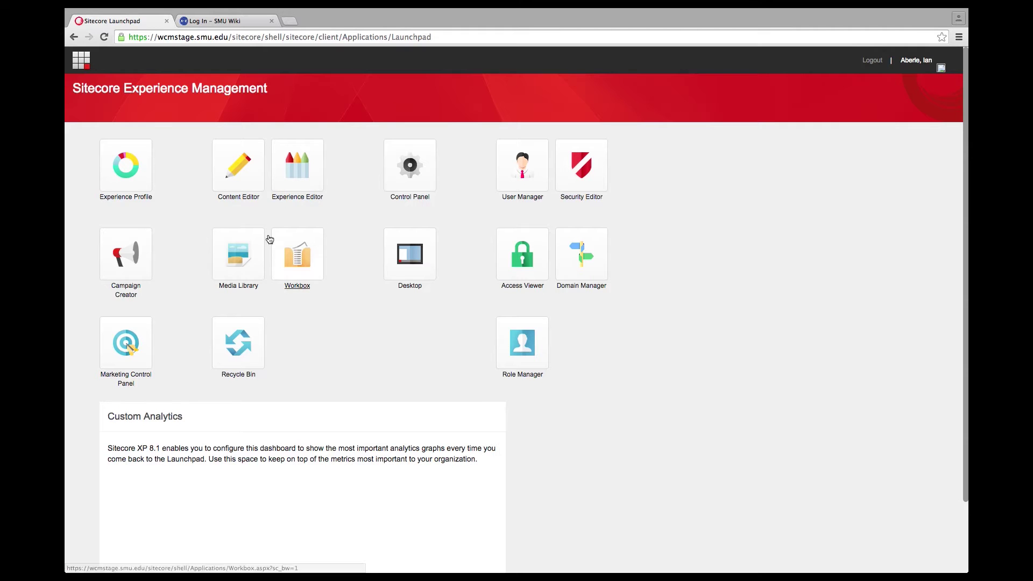
left_click(252, 189)
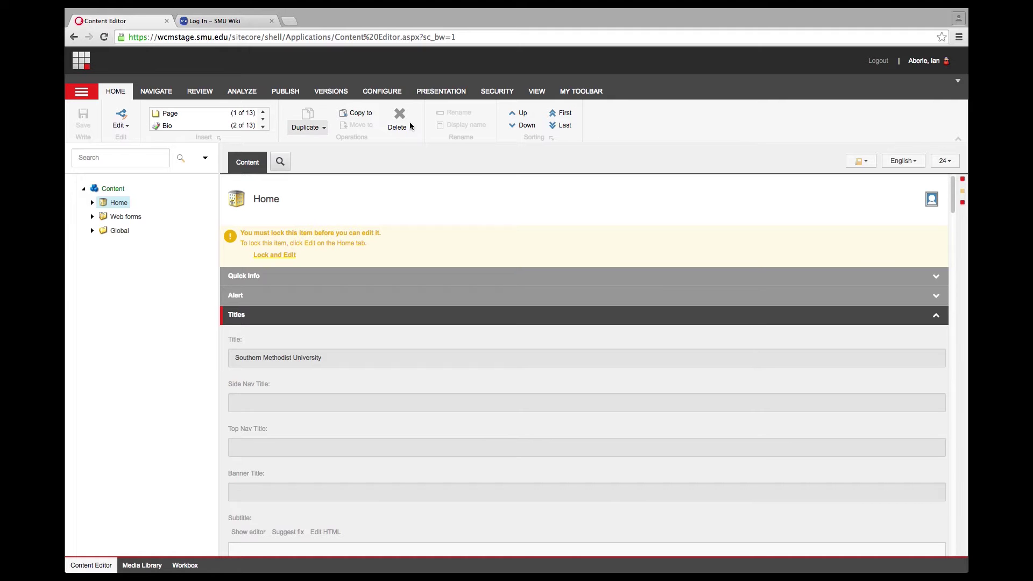
- Examine the Home item's insert options, the review, publishing and presentation commands, and the Favorites list in the custom toolbar
right_click(121, 210)
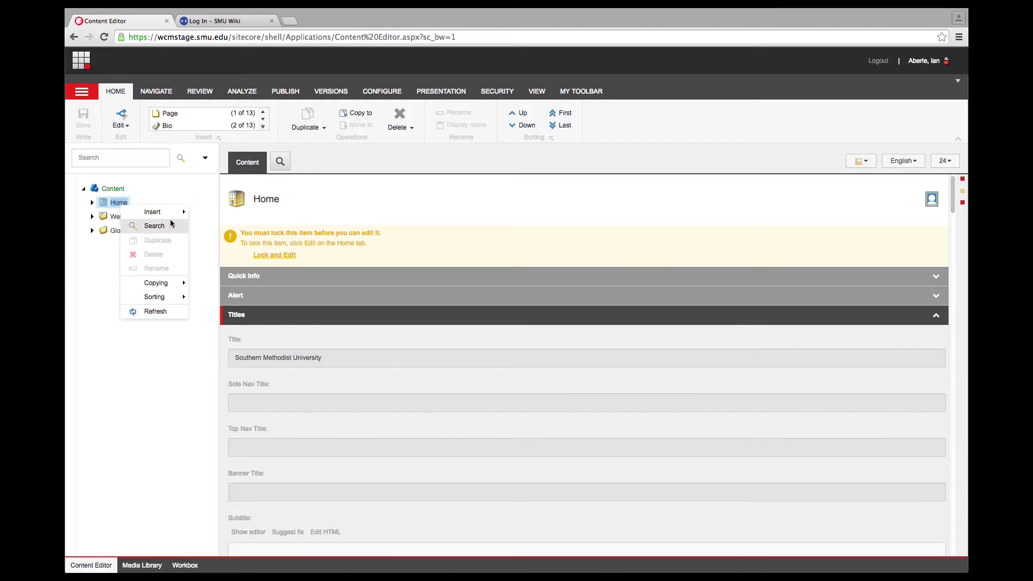
mouse_move(169, 213)
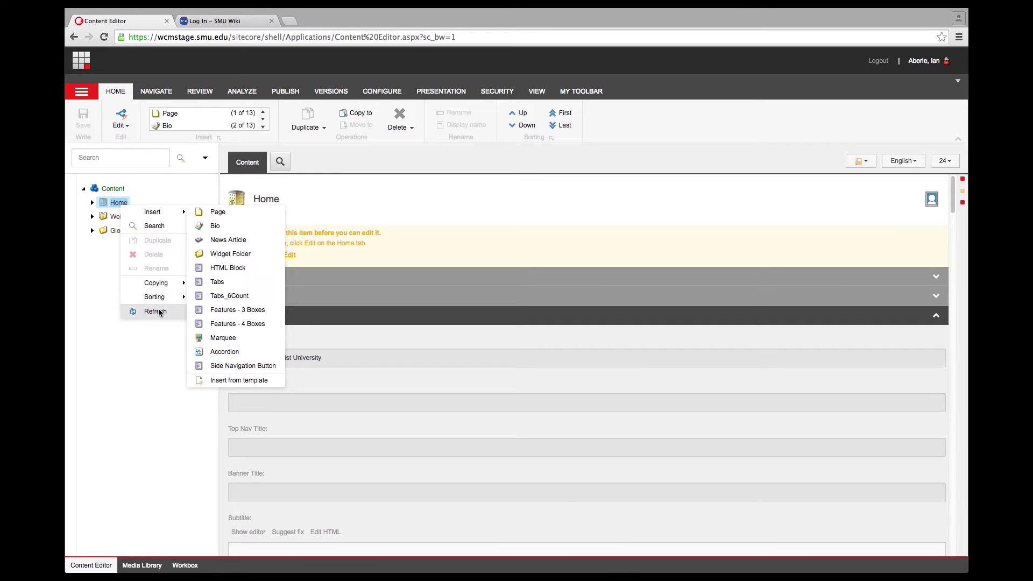
left_click(181, 183)
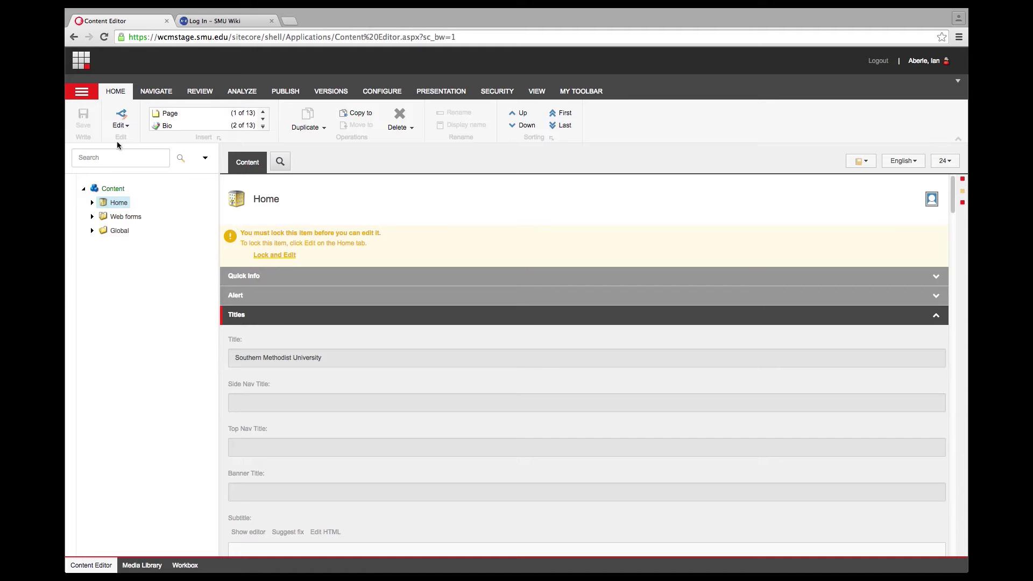
left_click(200, 91)
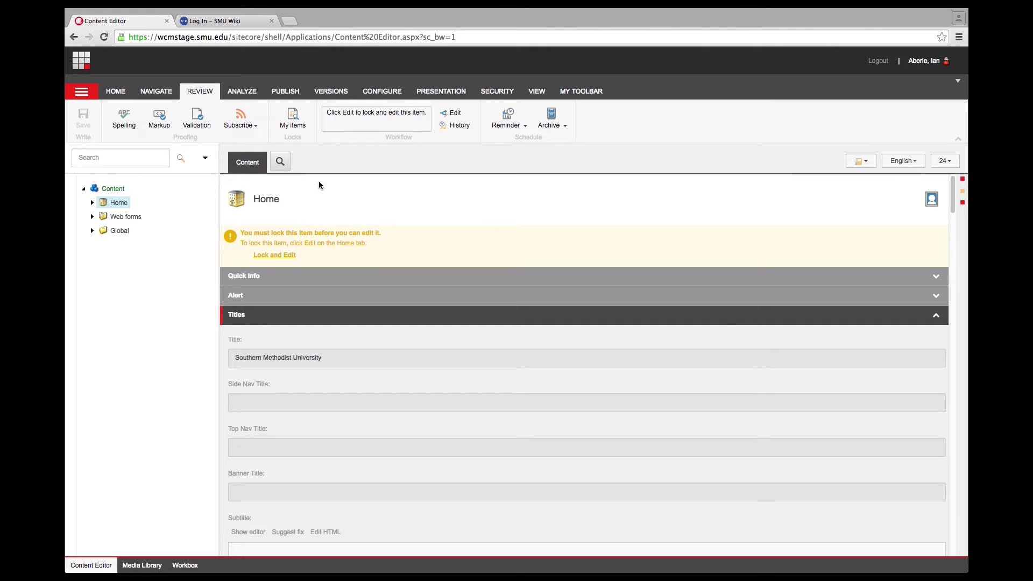
left_click(285, 91)
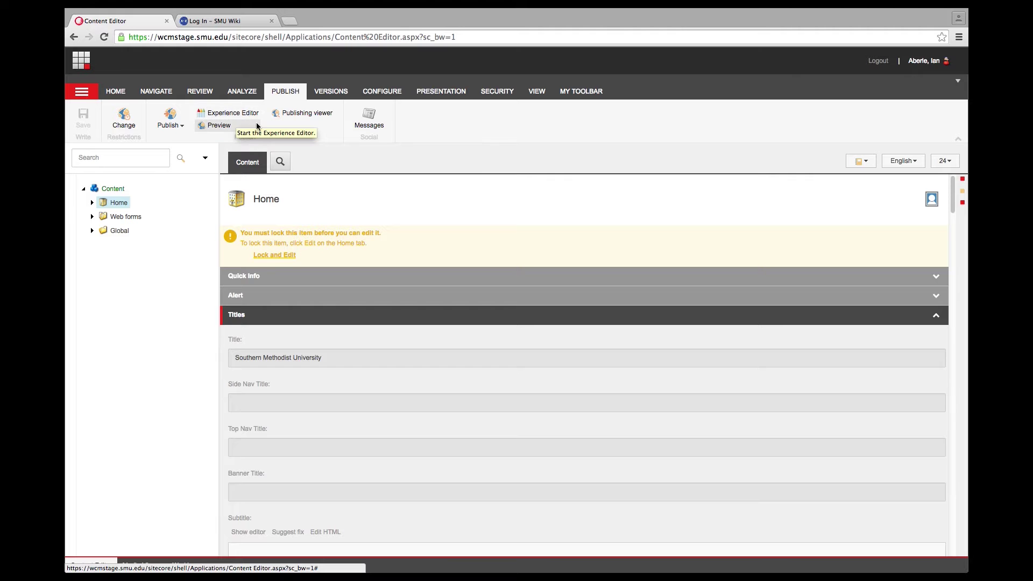
left_click(440, 91)
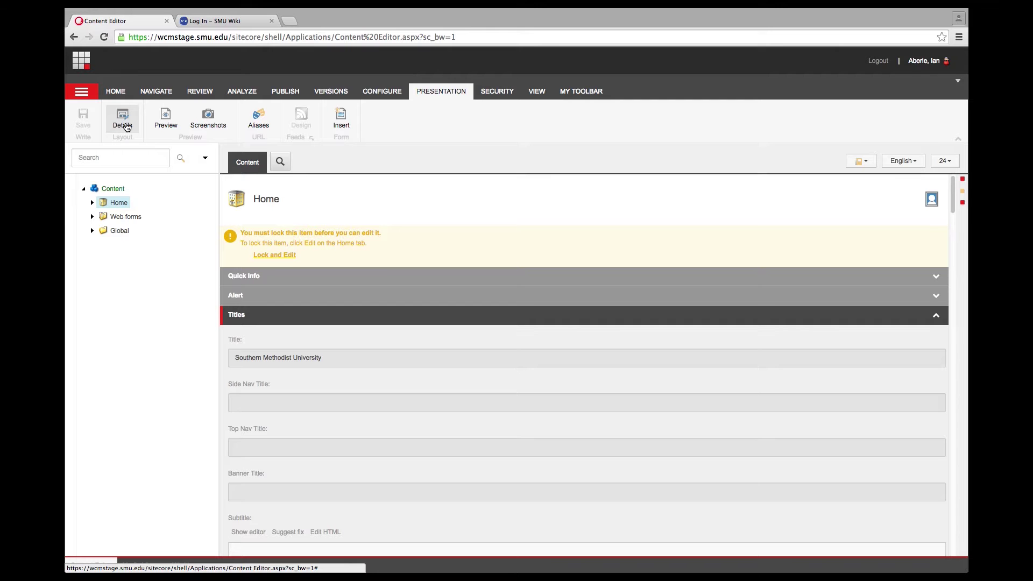
left_click(581, 91)
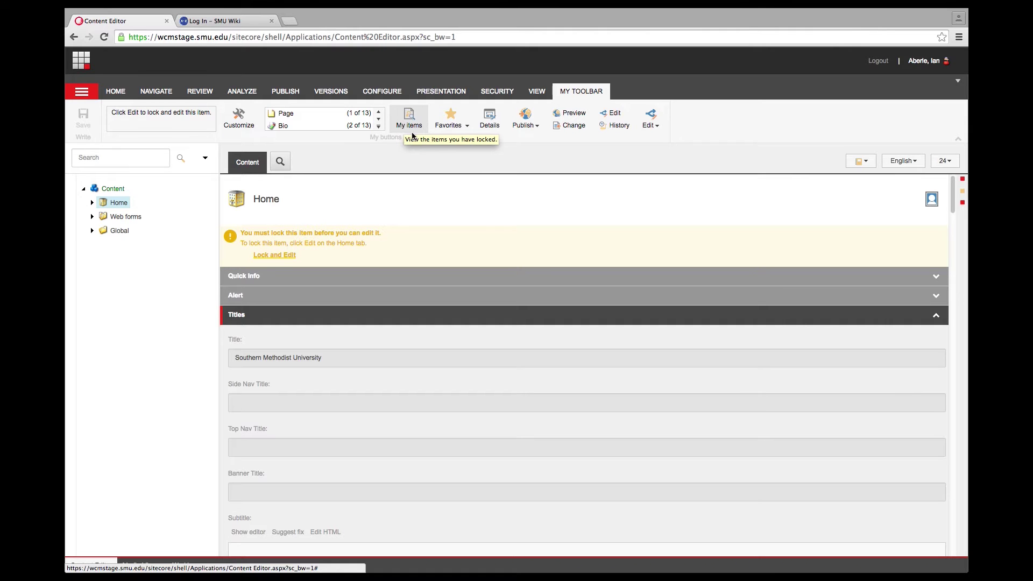
left_click(468, 129)
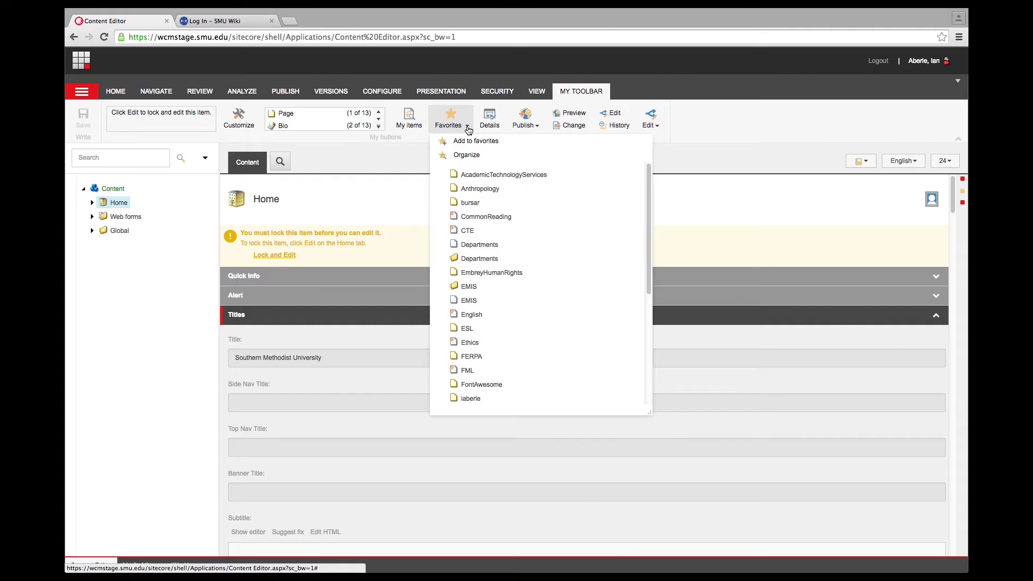
left_click(676, 147)
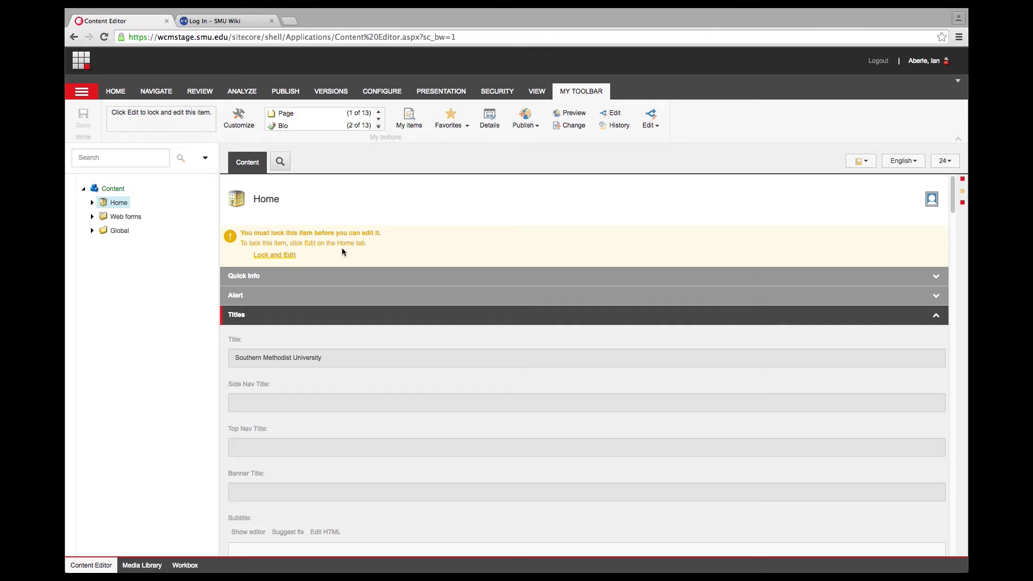
- Open the DEMO page under Home for editing and open its Body Content text in the Rich Text Editor
left_click(92, 203)
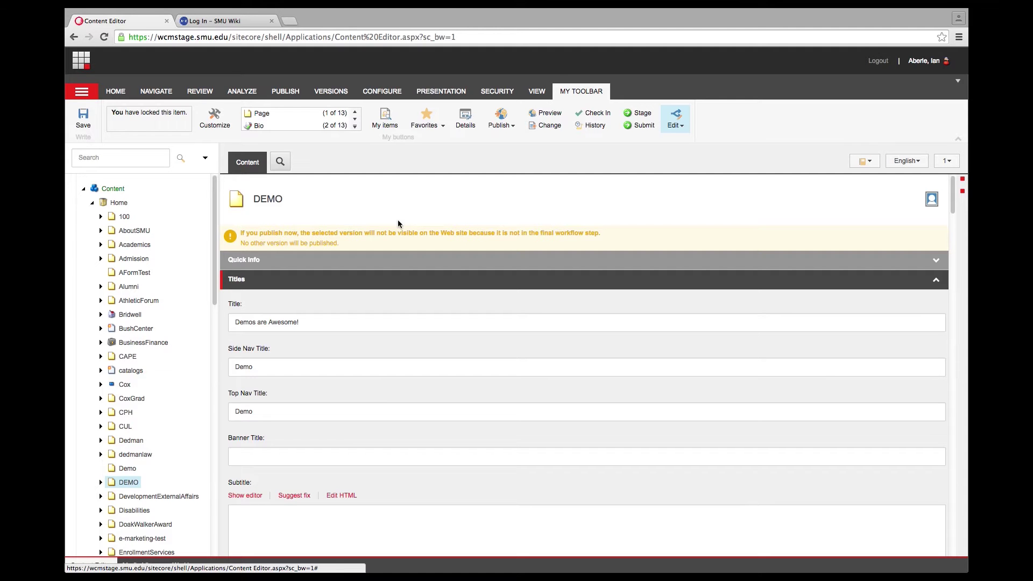
scroll(386, 410, "down", 3)
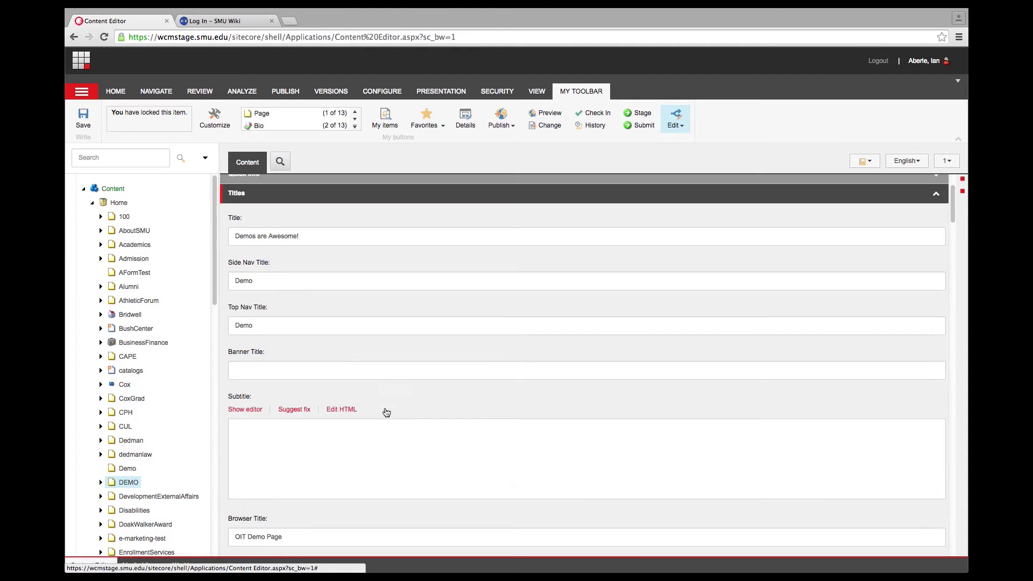
scroll(386, 413, "down", 5)
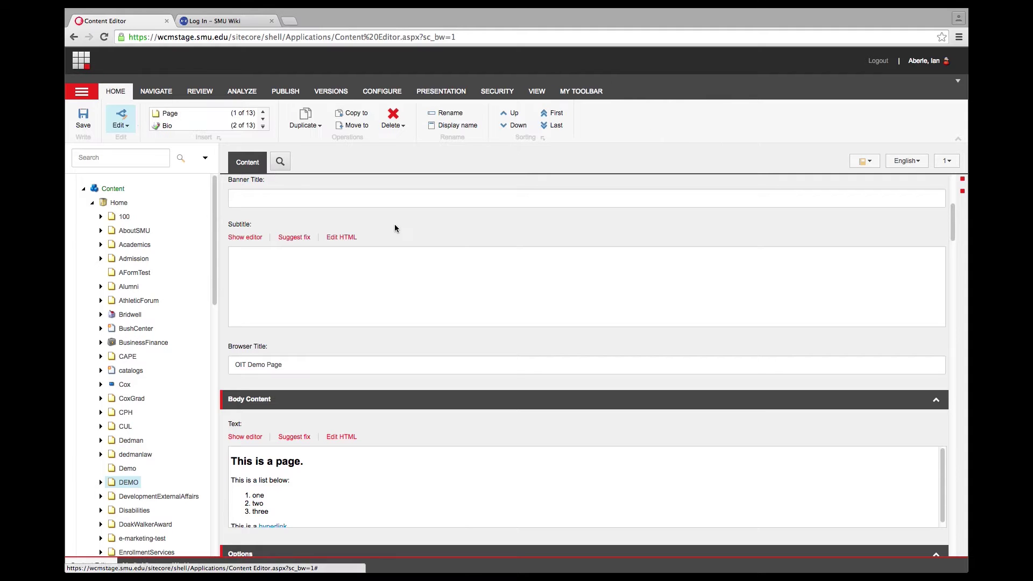
left_click(256, 441)
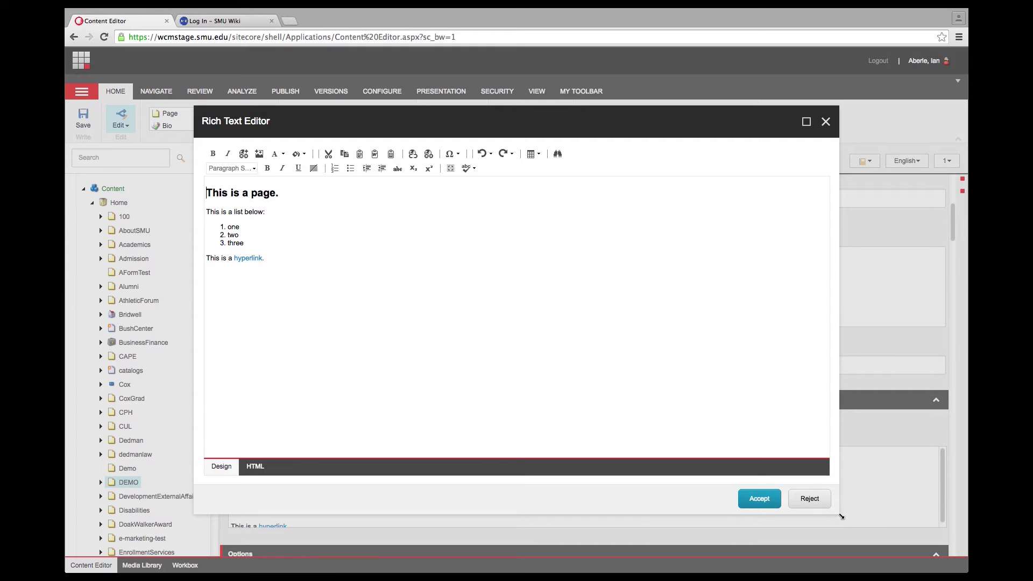
- Shrink the Rich Text Editor window to a narrow column and enlarge it again
left_click_drag(838, 514, 635, 475)
left_click_drag(466, 479, 333, 471)
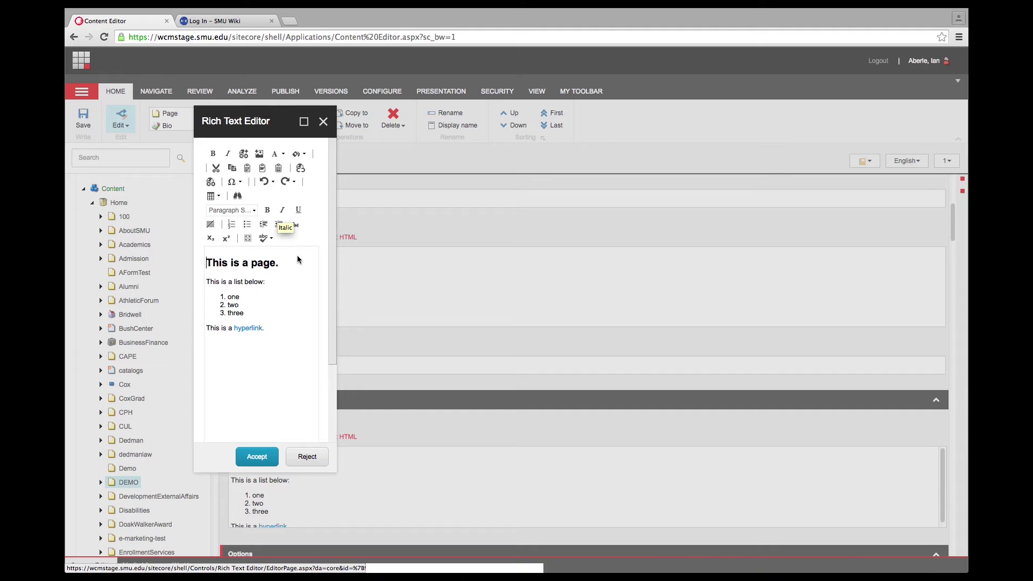
left_click_drag(338, 472, 833, 547)
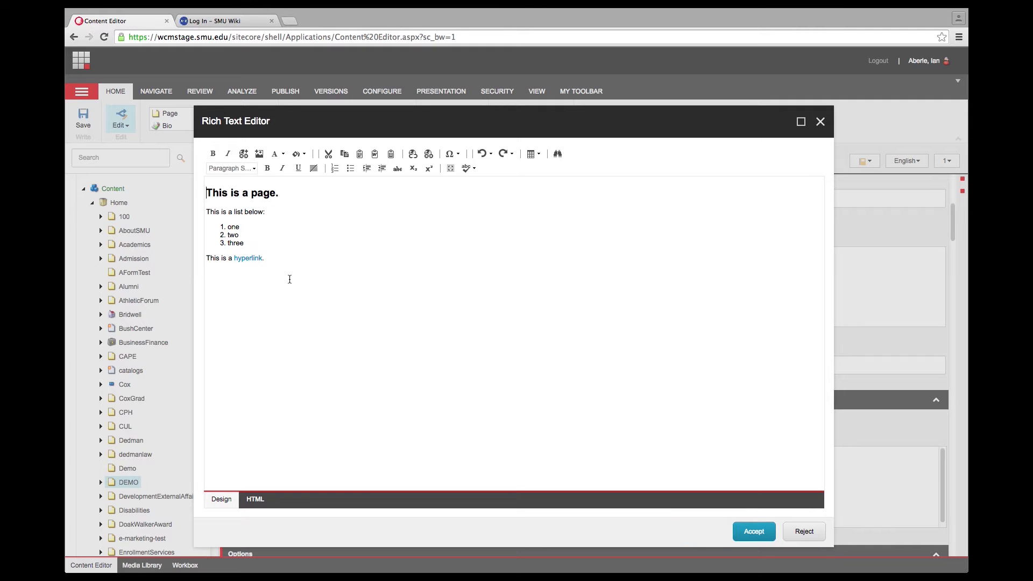
- Try a smaller heading style on the "This is a page." line and restore it to Heading 2
left_click(239, 193)
left_click_drag(279, 192, 196, 196)
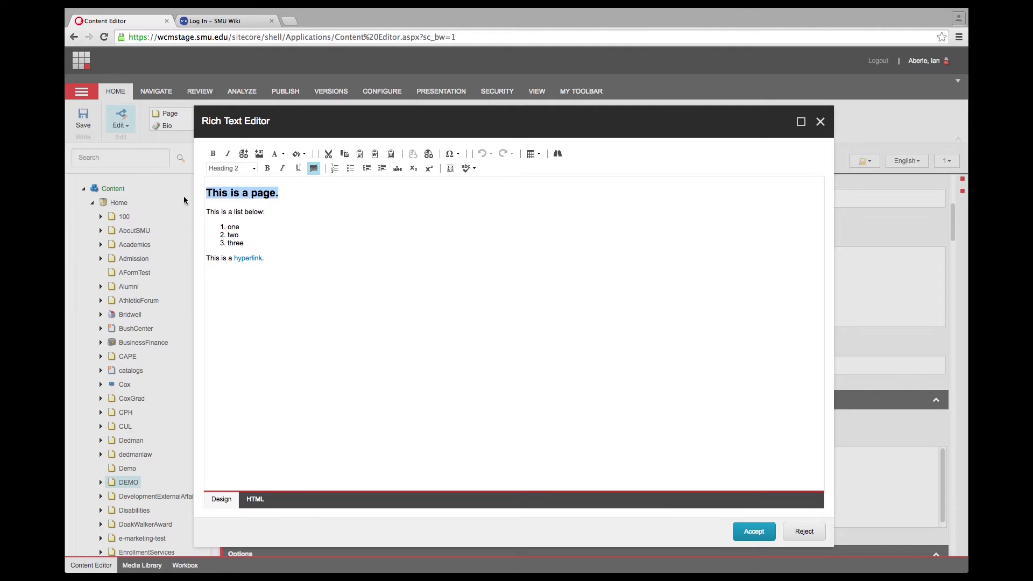
left_click(252, 168)
left_click(255, 199)
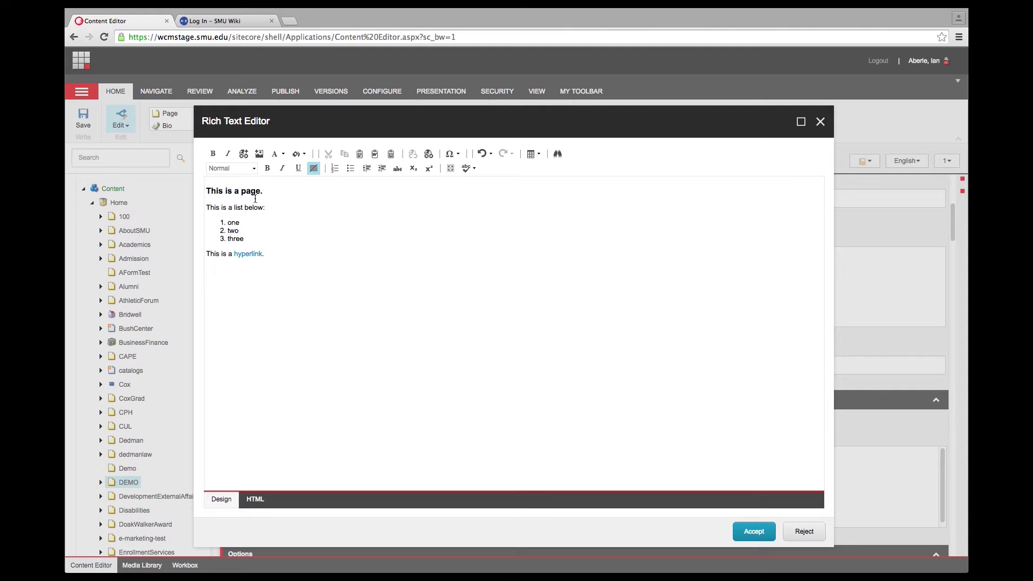
left_click_drag(267, 191, 158, 195)
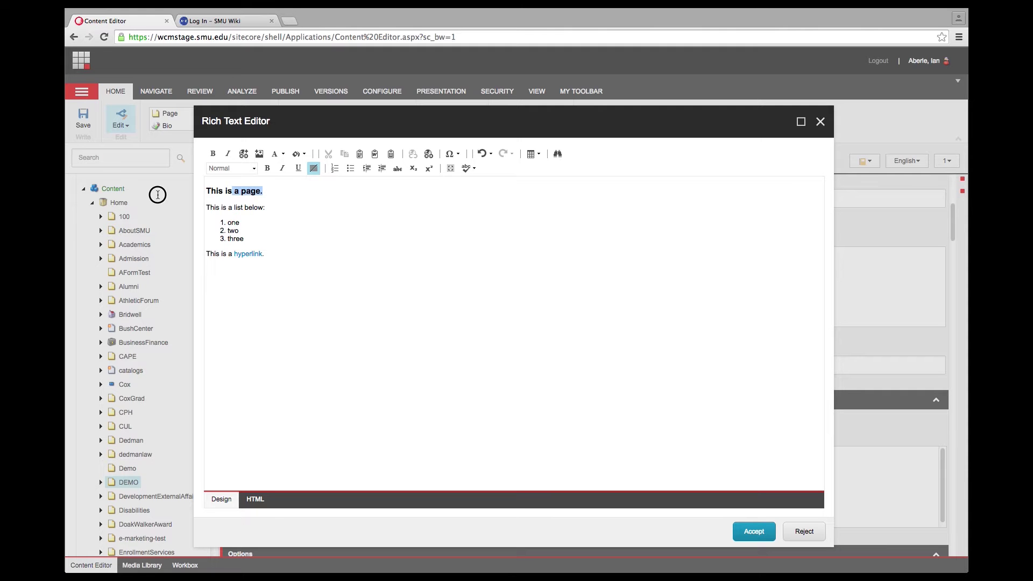
left_click(255, 173)
left_click(252, 193)
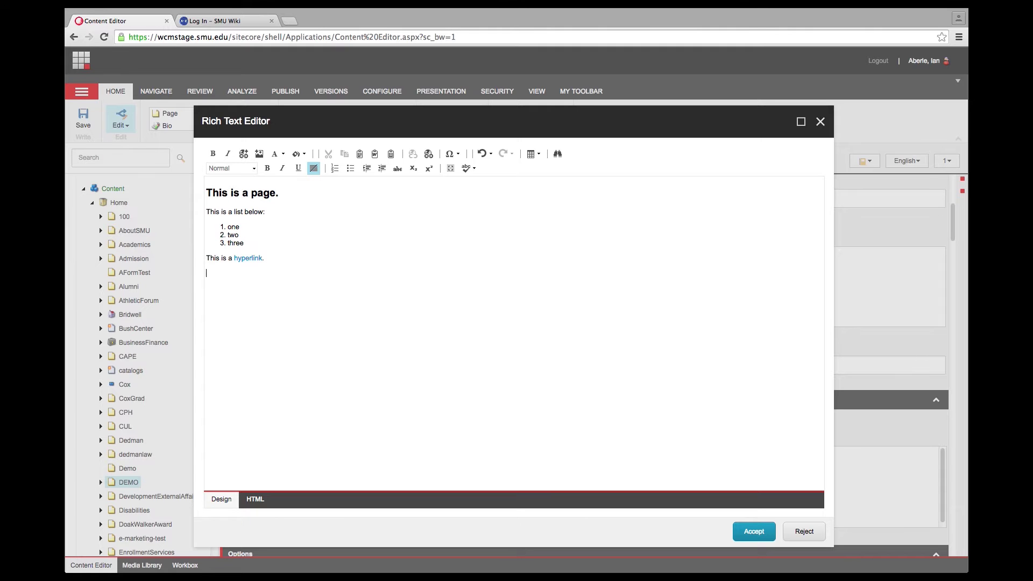
- Add the line "This is a new link." below the existing text and link the words "new link" to the internal page 100
type("This is a new link.")
left_click_drag(261, 272, 235, 274)
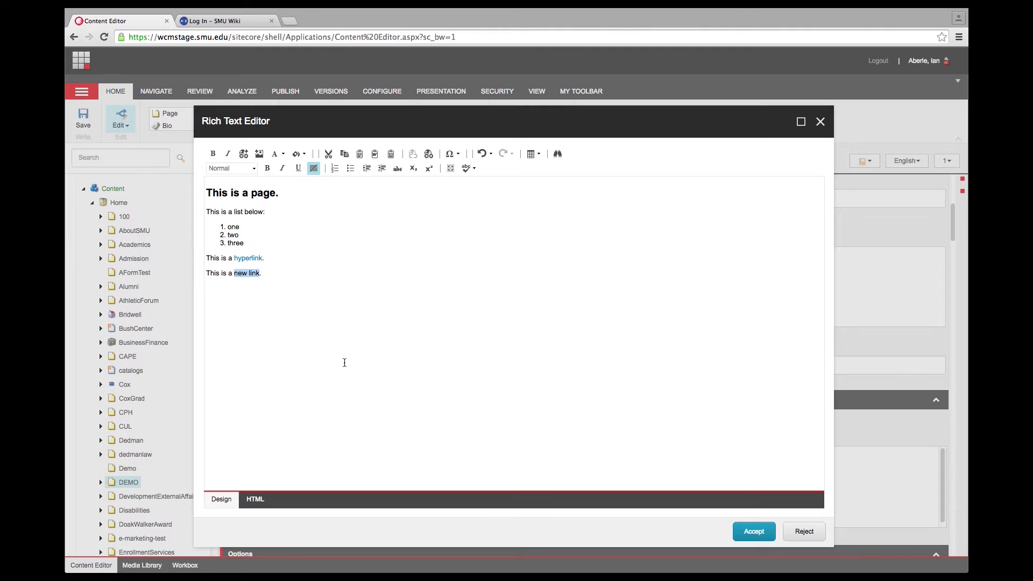
left_click(243, 155)
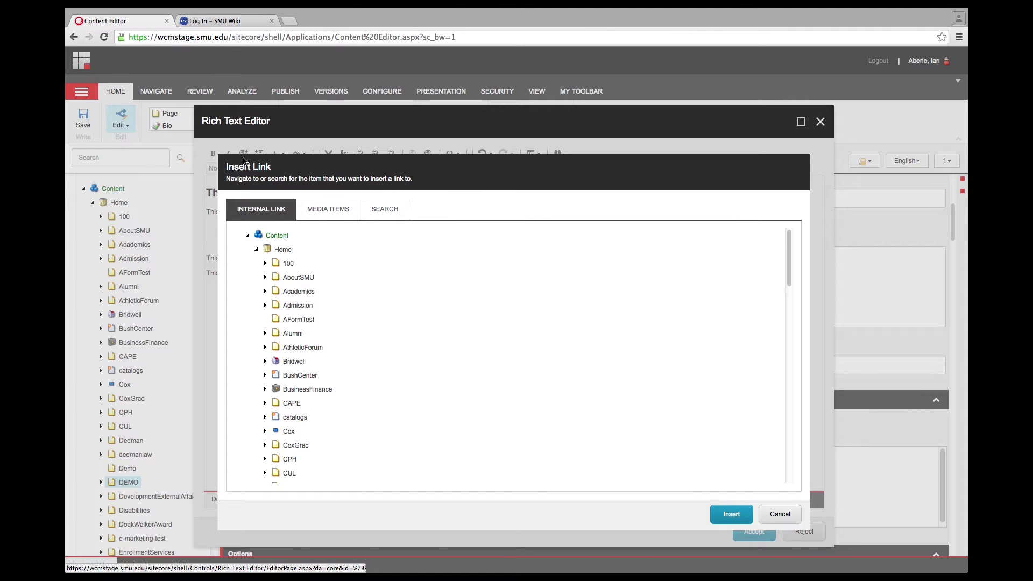
left_click(276, 265)
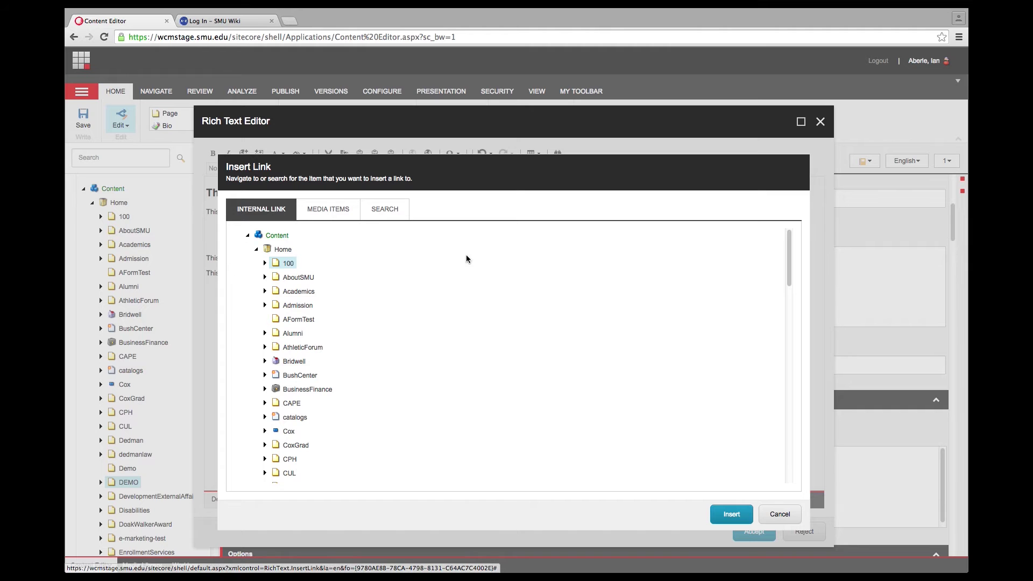
left_click(732, 516)
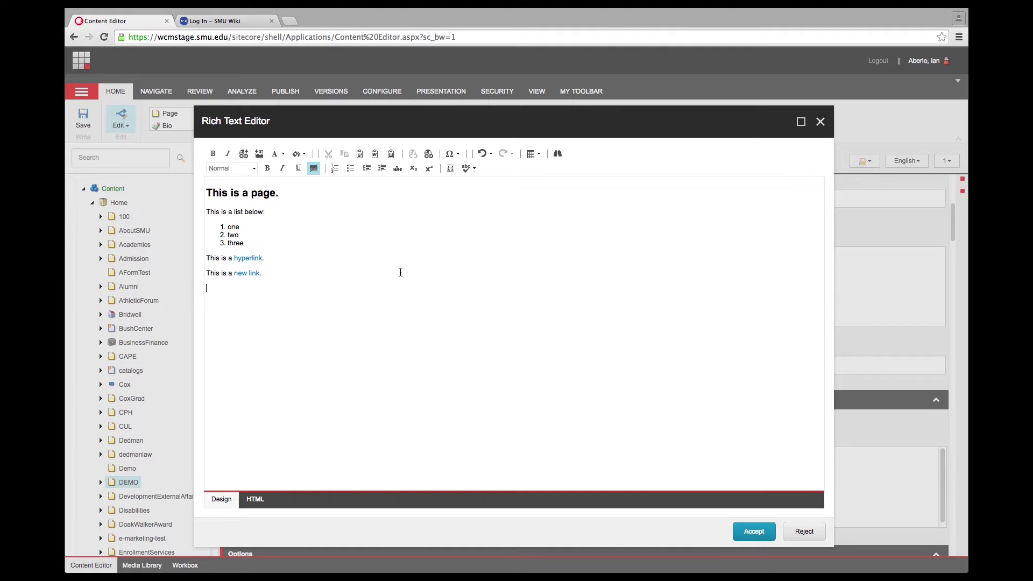
- Choose the AARO-Magazine-2016 image from the Site/DEMO folder of the media library for insertion below the new link line
left_click(262, 160)
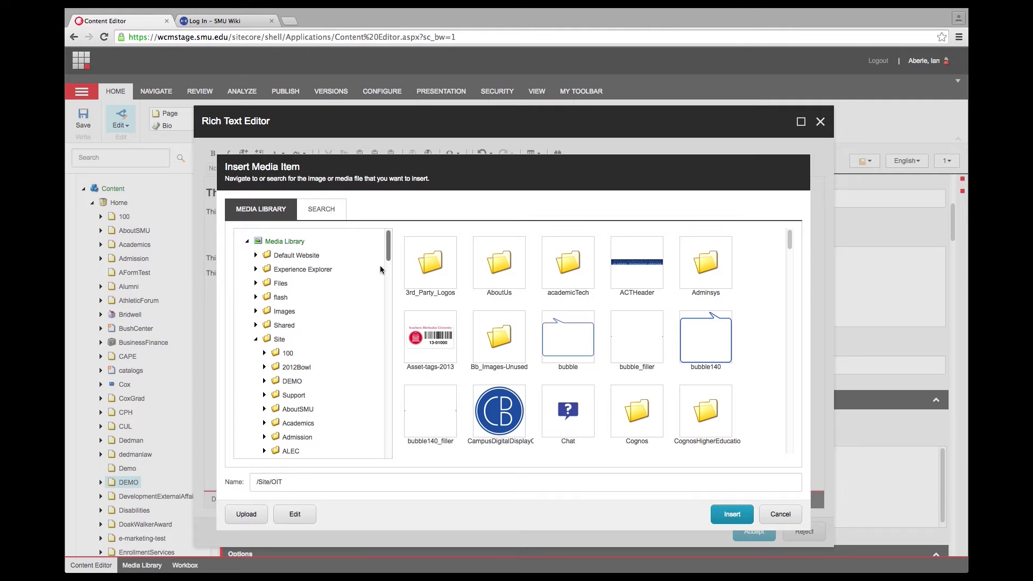
scroll(381, 310, "down", 5)
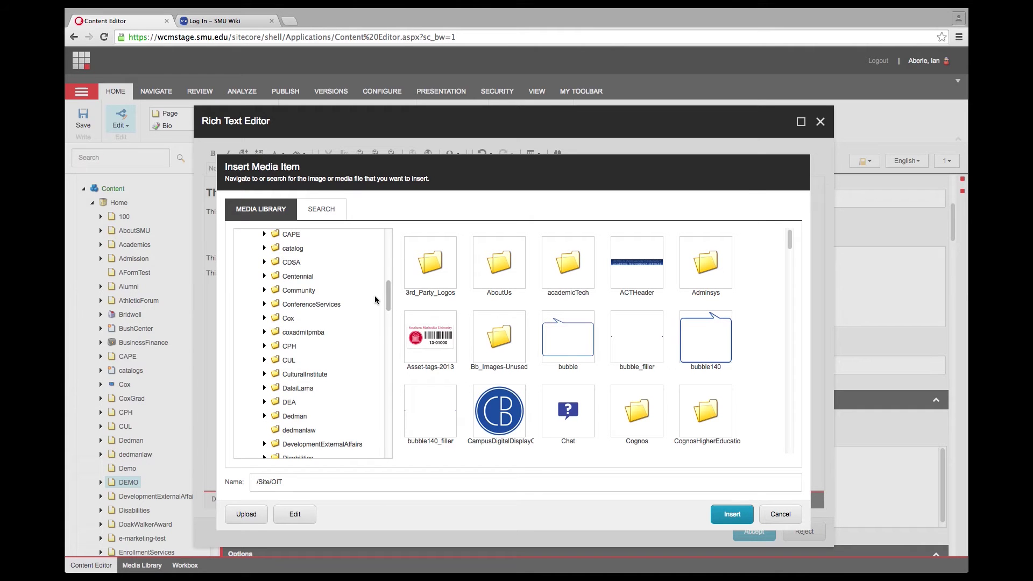
left_click(389, 270)
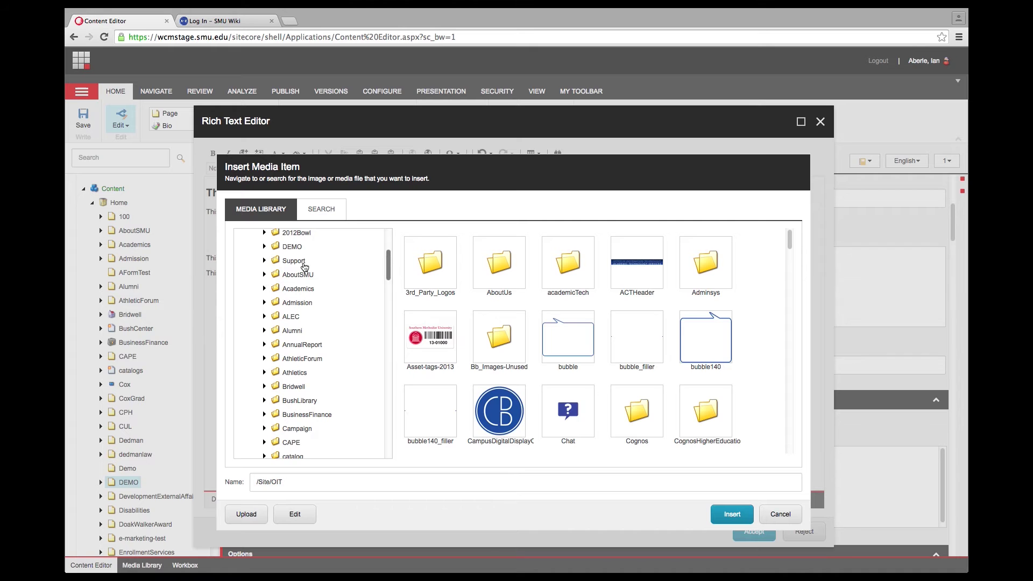
left_click(292, 247)
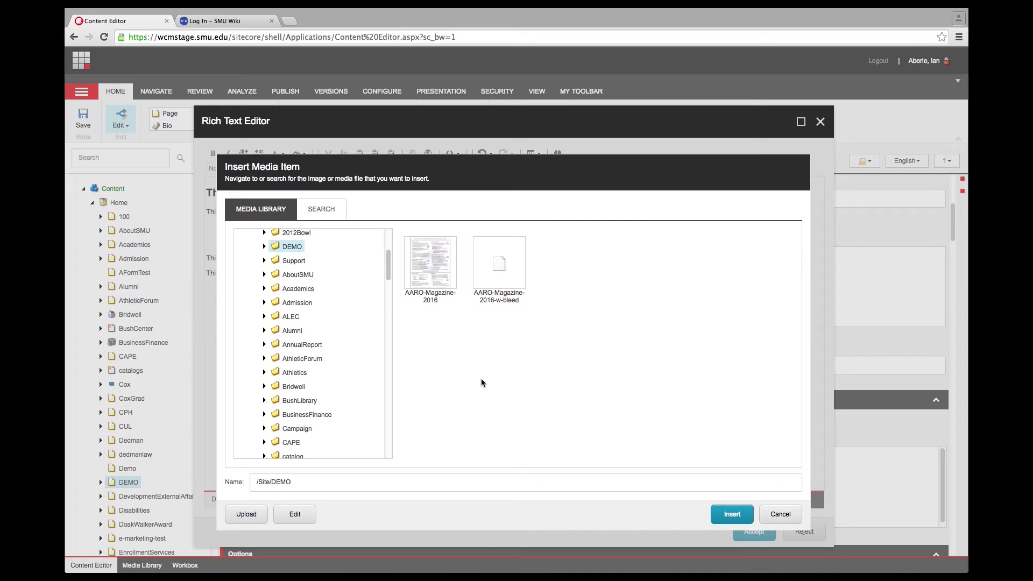
left_click(420, 268)
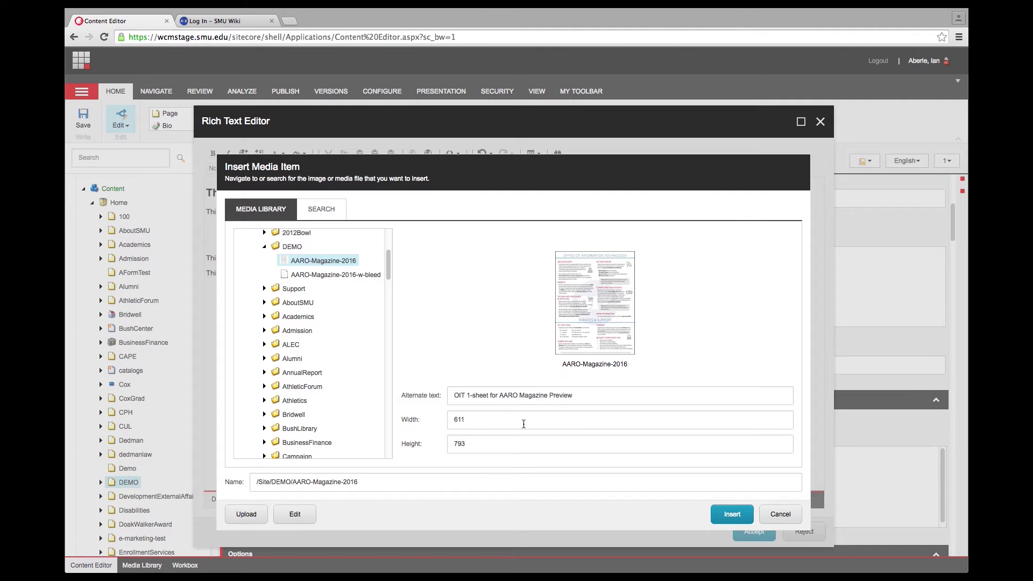
- Set the chosen image's height to 200 with proportional width and insert it into the body text
double_click(483, 423)
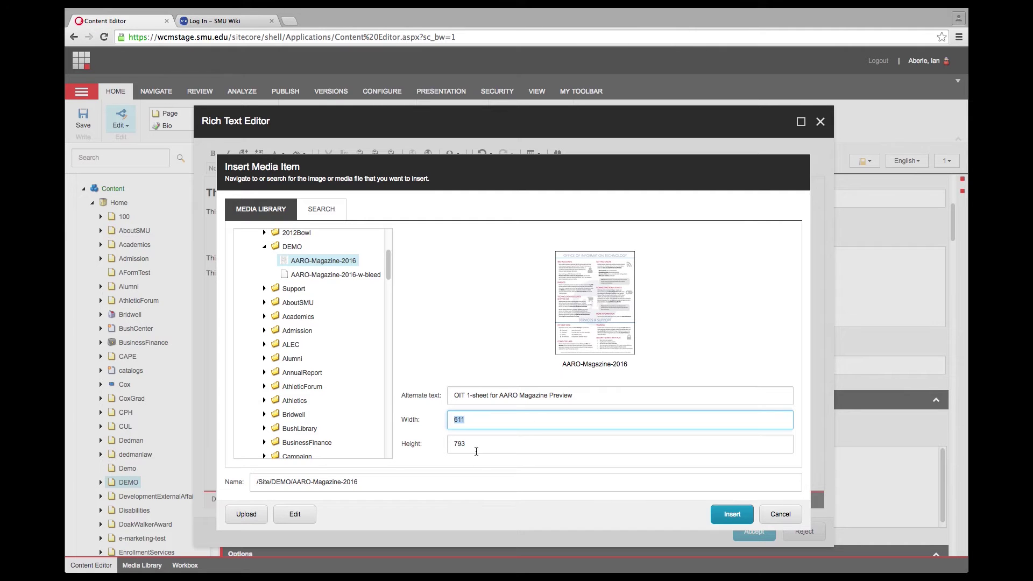
double_click(448, 445)
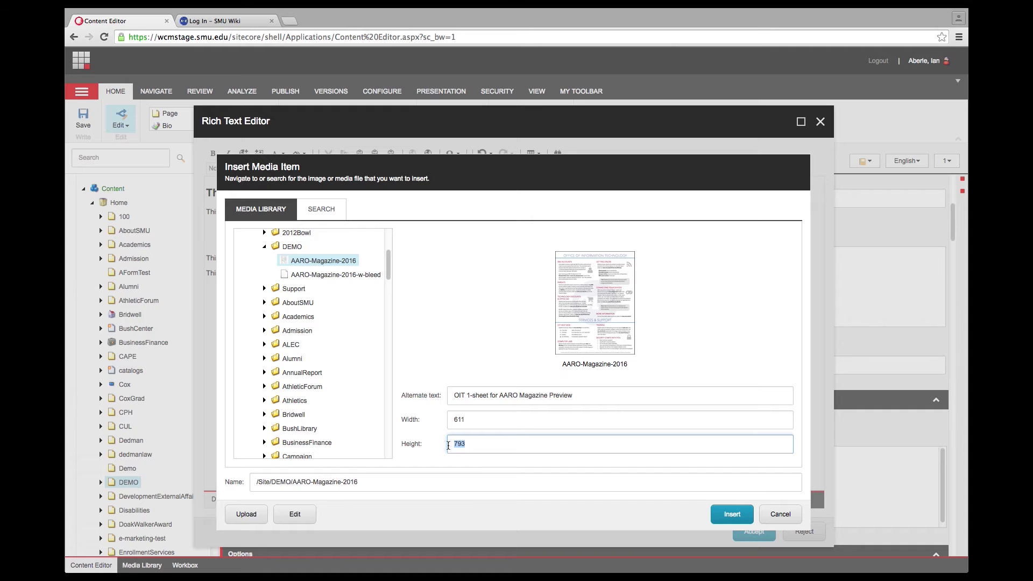
type("200")
key("Tab")
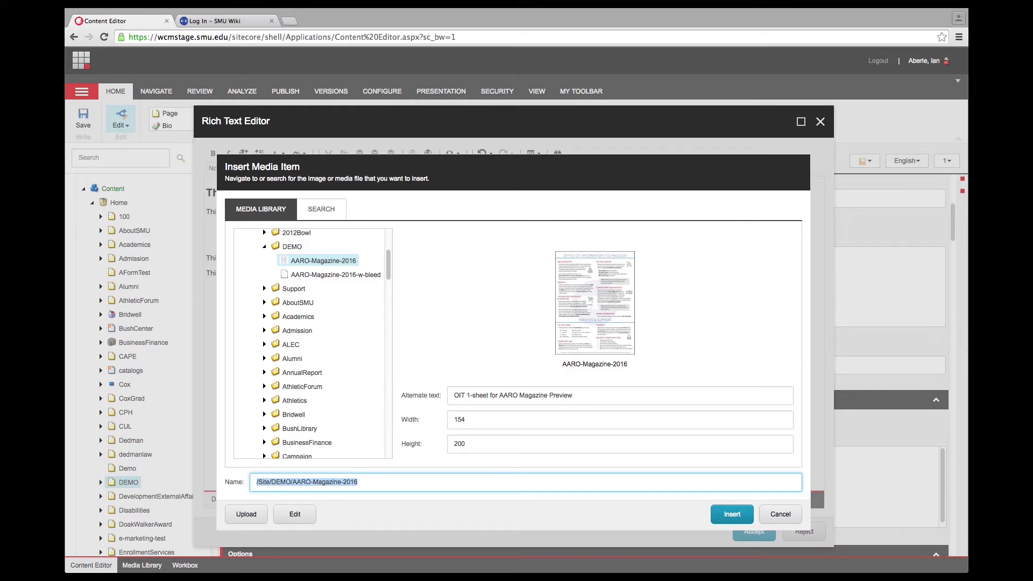
left_click(731, 517)
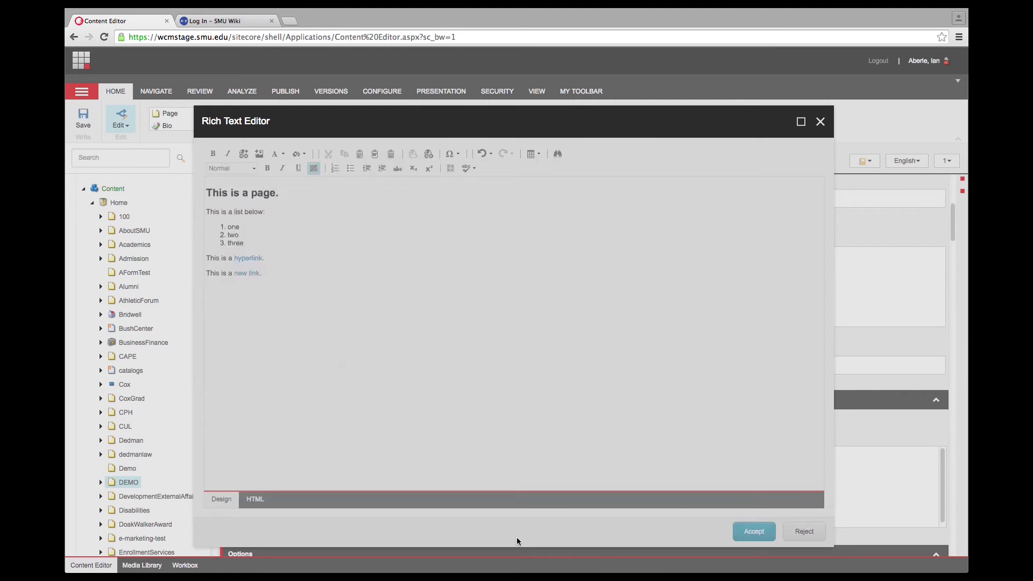
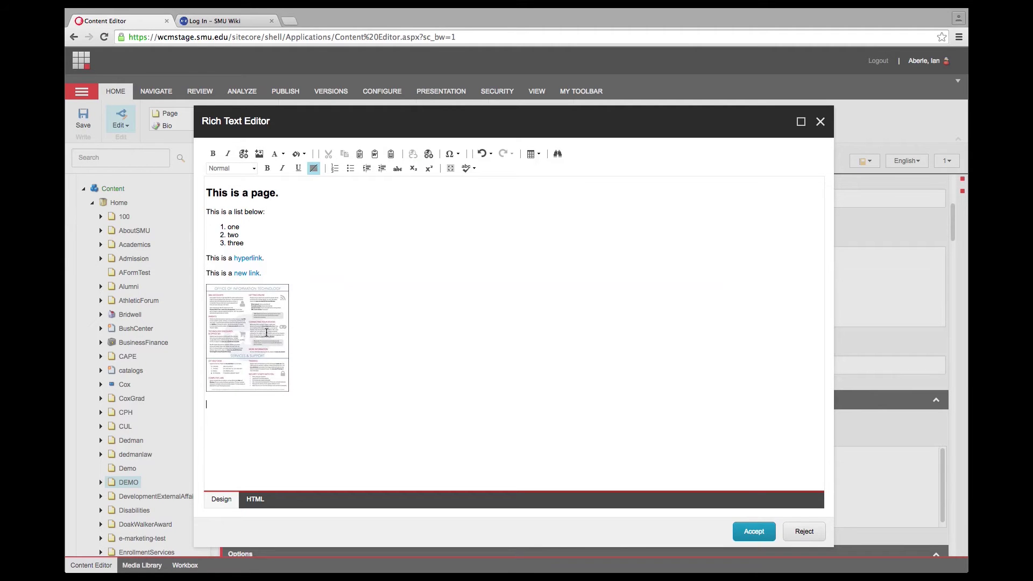
- Align the inserted image to the right and give it a left margin of 10 px in its properties
right_click(265, 329)
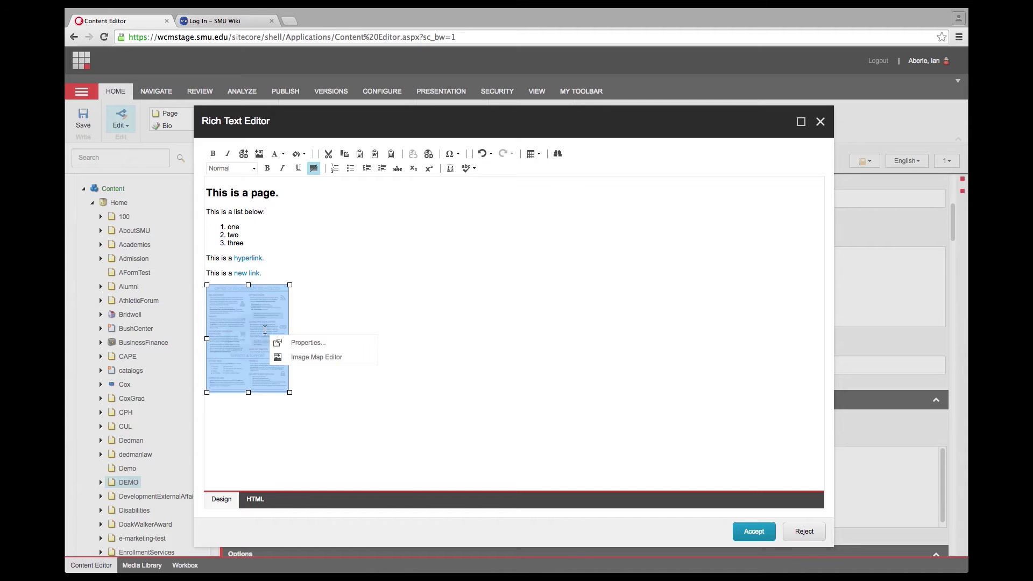
left_click(320, 343)
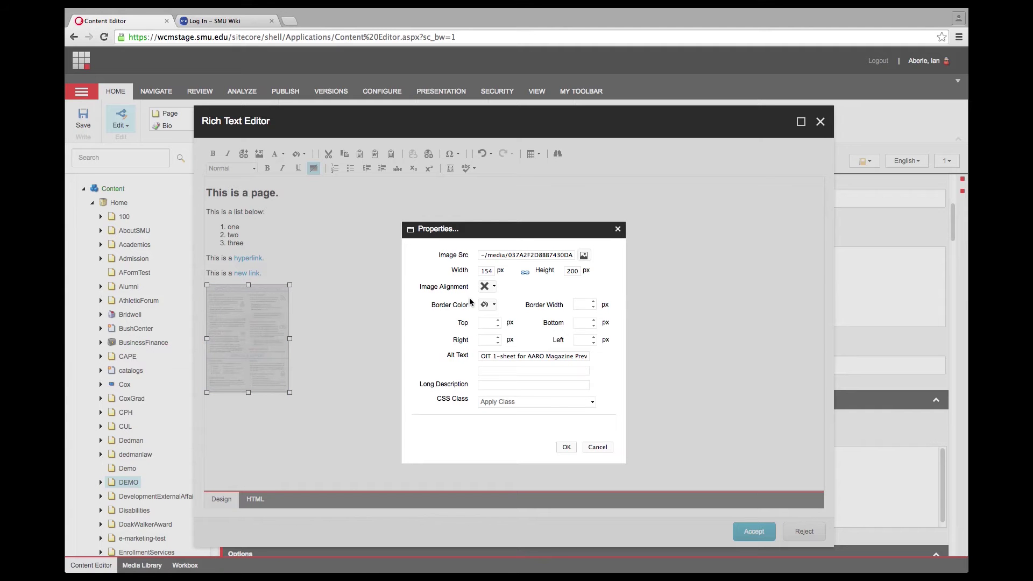
left_click(570, 272)
left_click(596, 342)
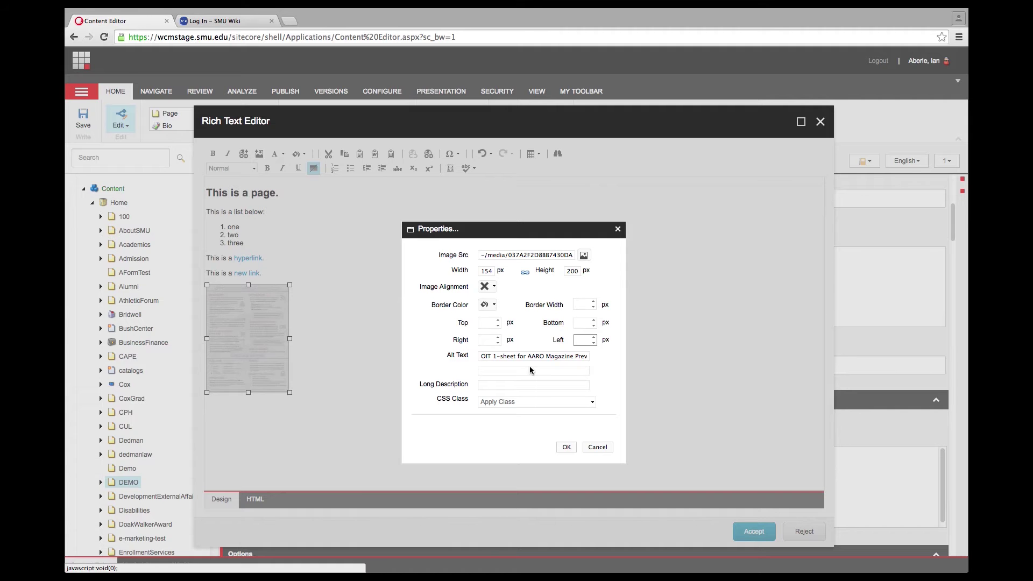
left_click(494, 288)
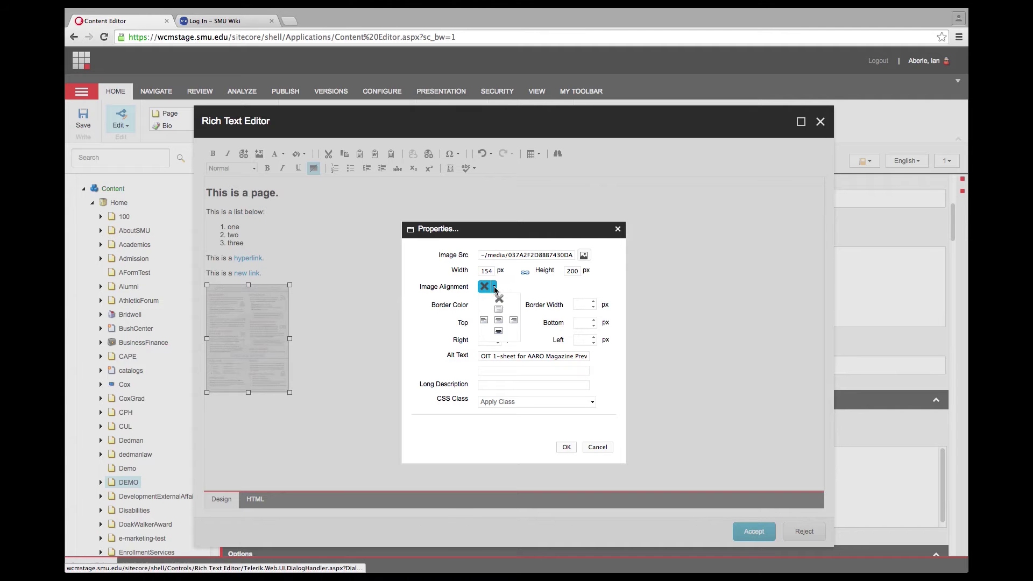
left_click(512, 323)
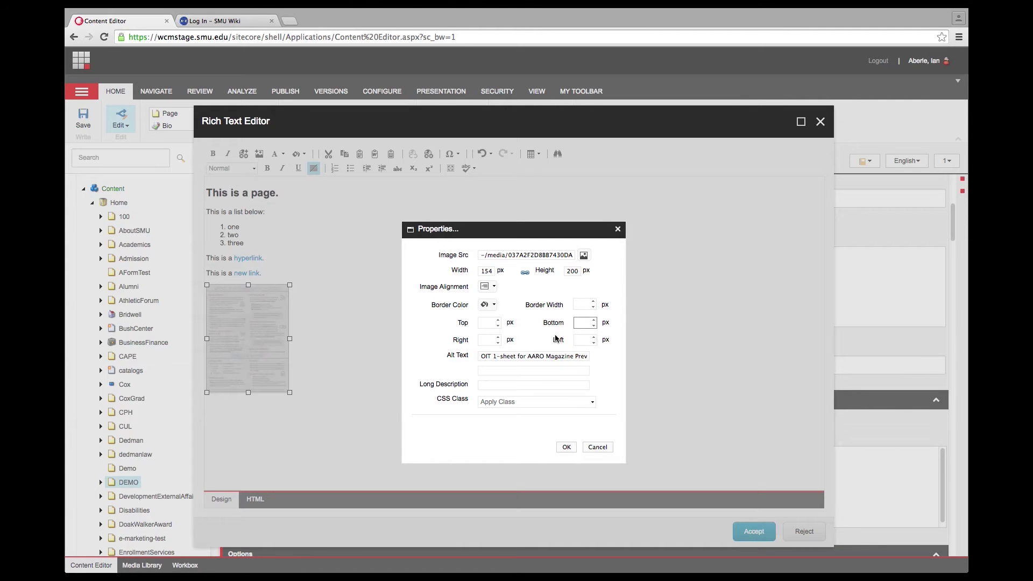
left_click(585, 340)
type("10")
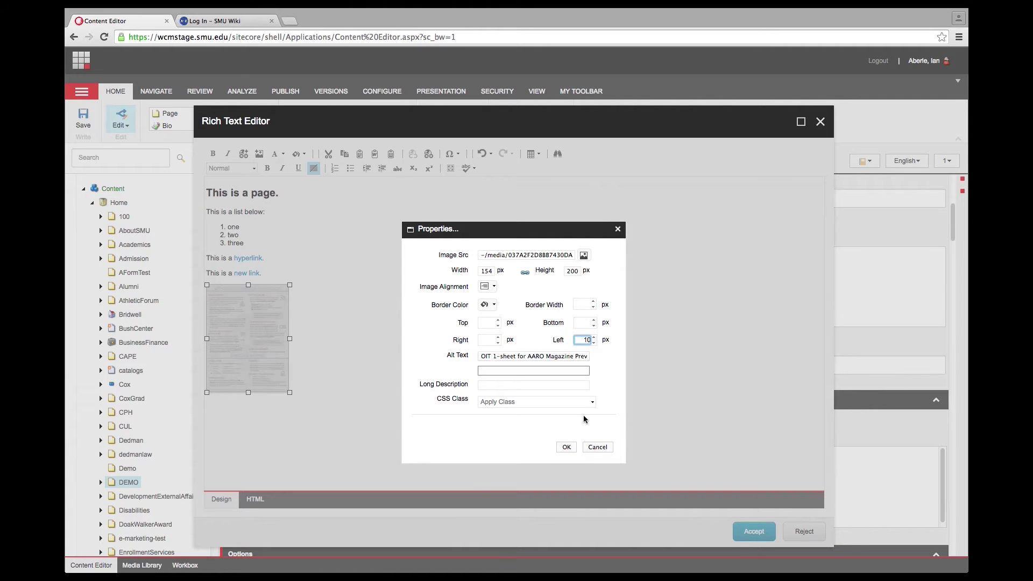
left_click(567, 447)
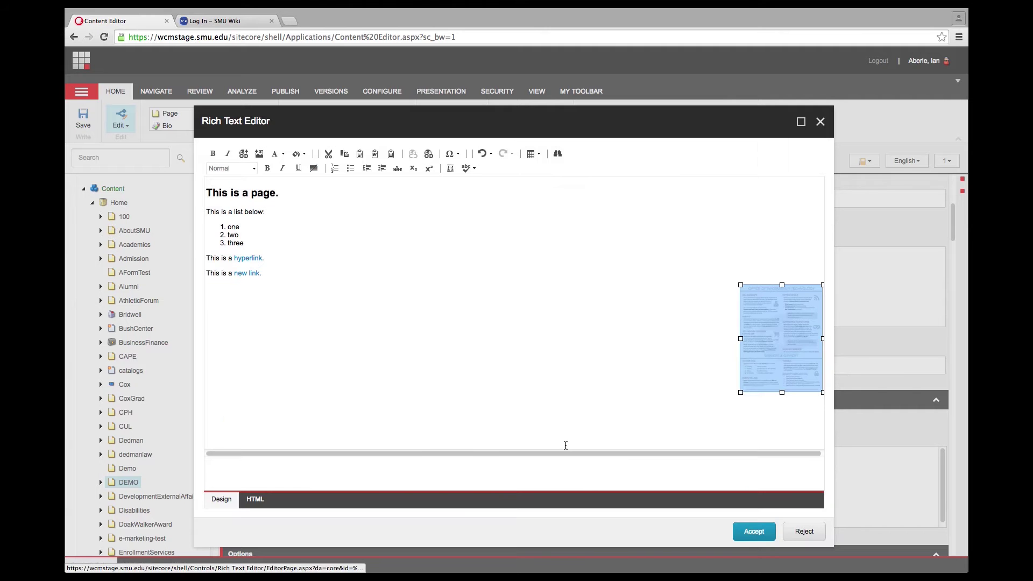
left_click(626, 328)
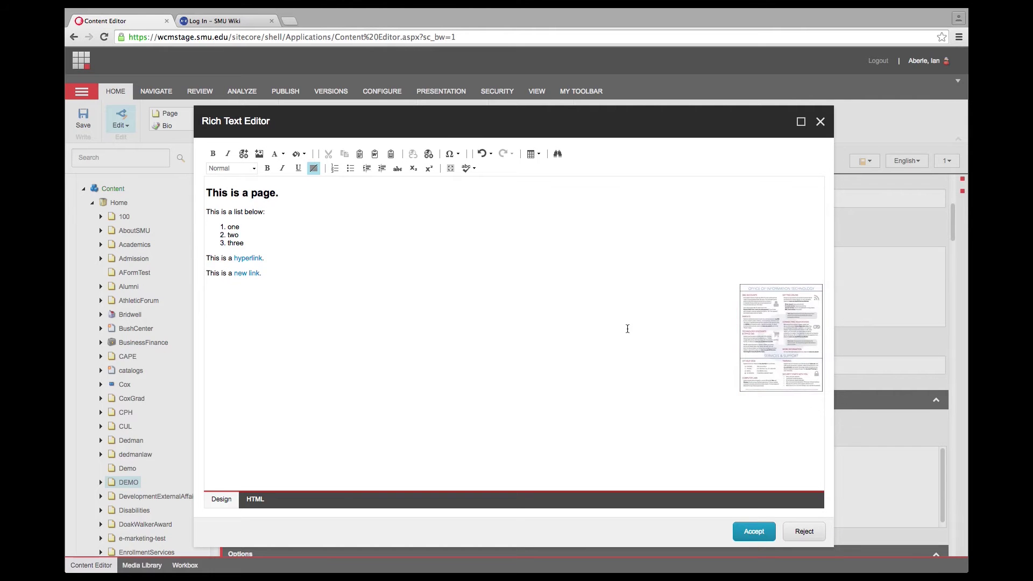
- Link the right-aligned image to the media item AARO-Magazine-2016-w-bleed in the Site/DEMO folder
left_click(756, 354)
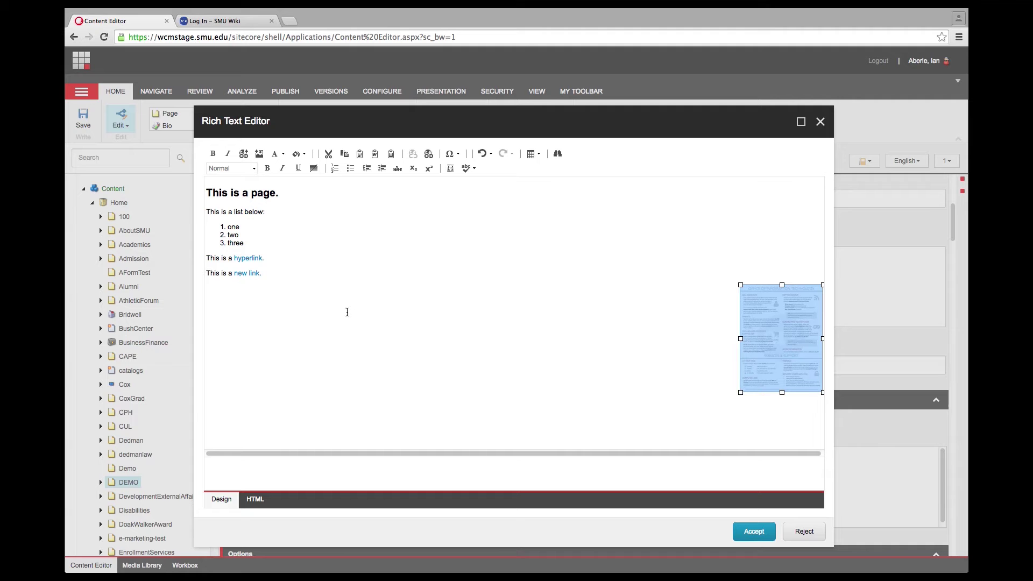
left_click(243, 155)
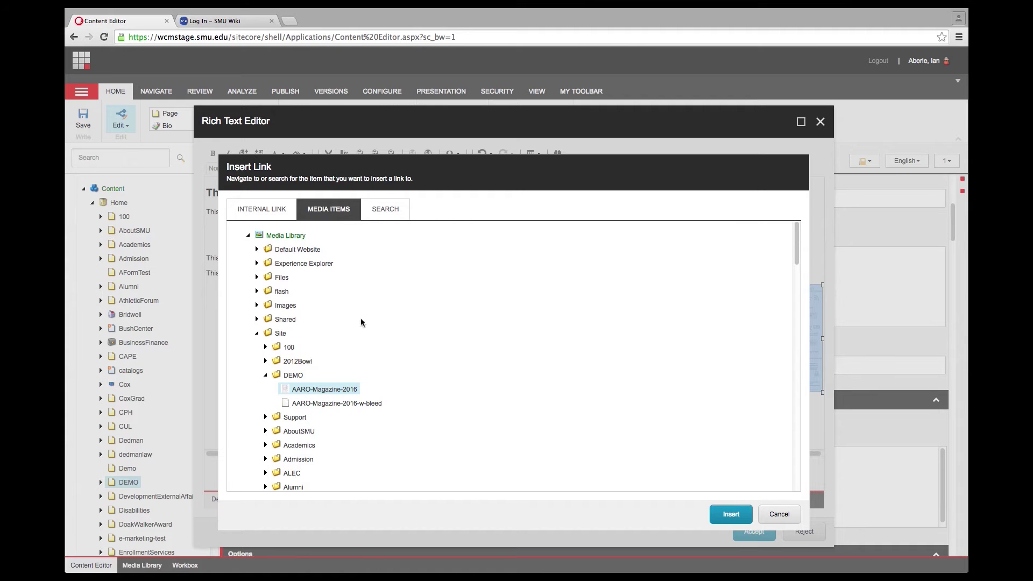
left_click(335, 407)
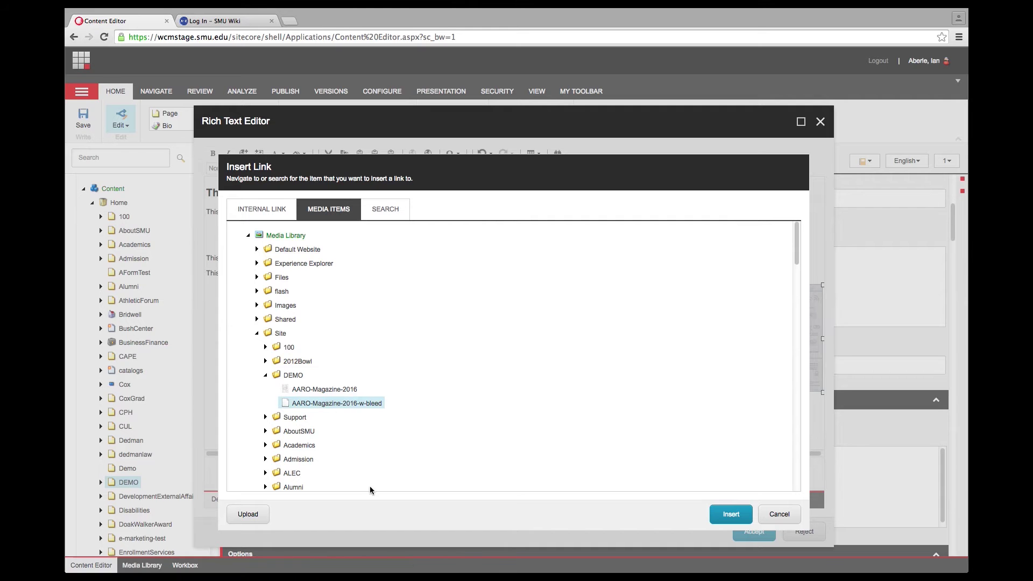
left_click(737, 520)
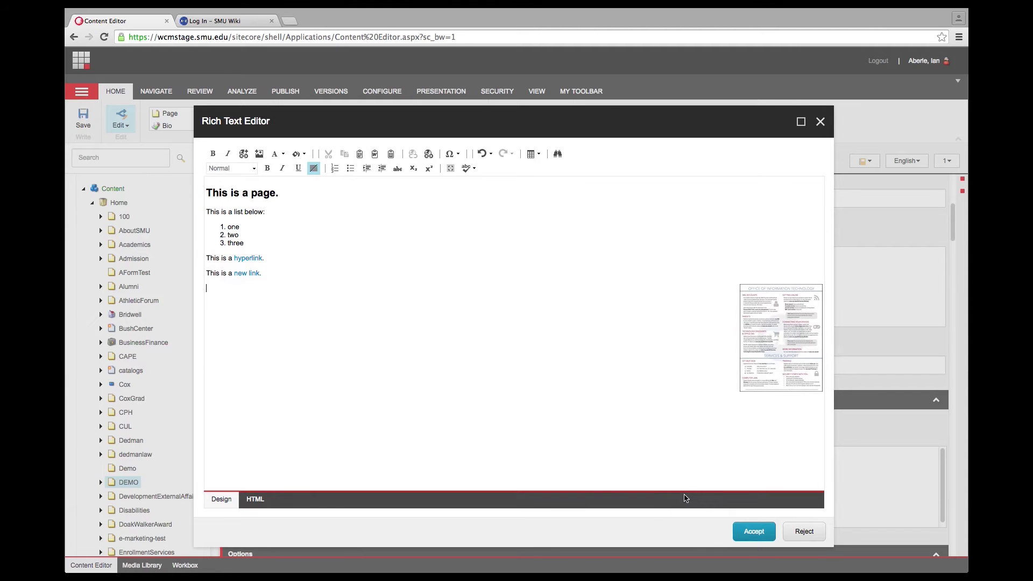
left_click(741, 530)
- Add the line "This is the last link." below the new link line
type("Tbhi")
key("BackSpace")
key("BackSpace")
key("BackSpace")
type("is is the last link")
left_click_drag(240, 288, 262, 288)
left_click(429, 155)
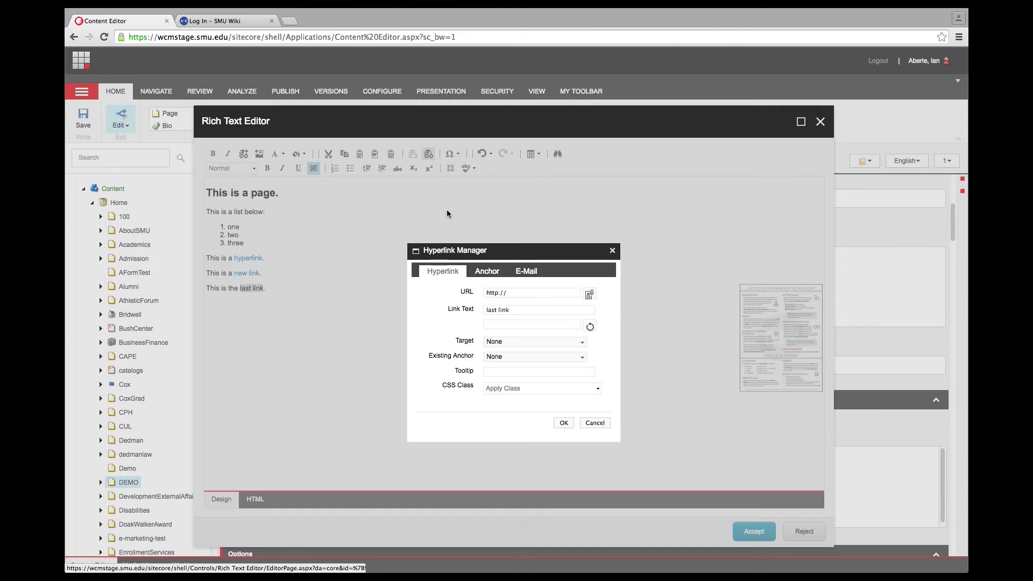
left_click_drag(493, 244, 464, 206)
left_click(498, 255)
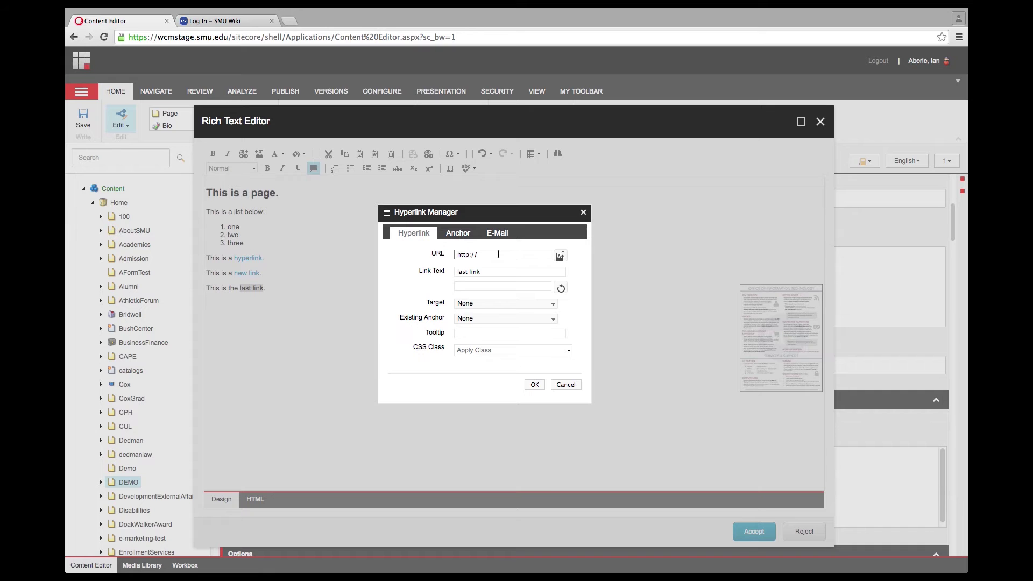
type("smu")
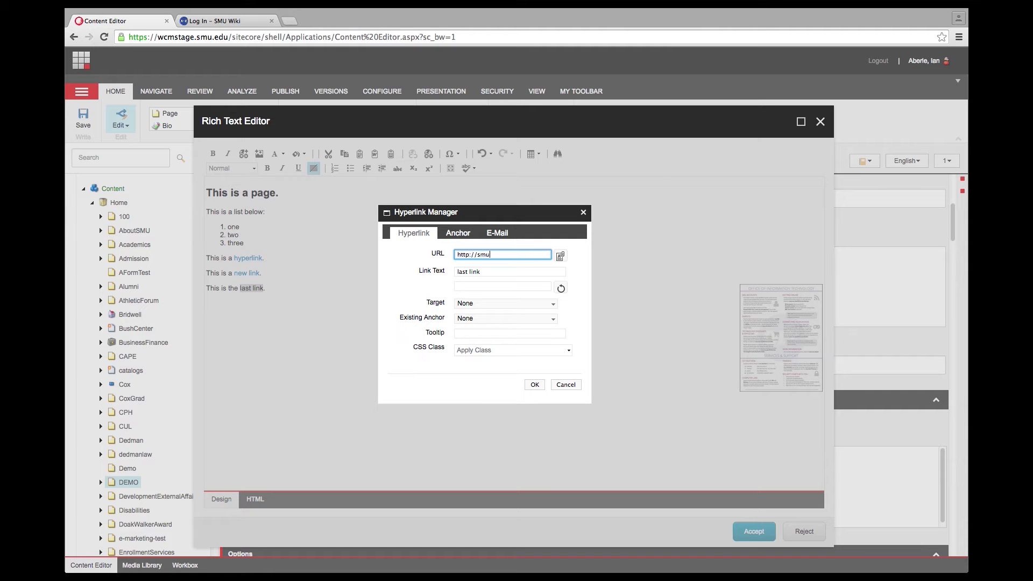
type(".edu/ol")
left_click(550, 303)
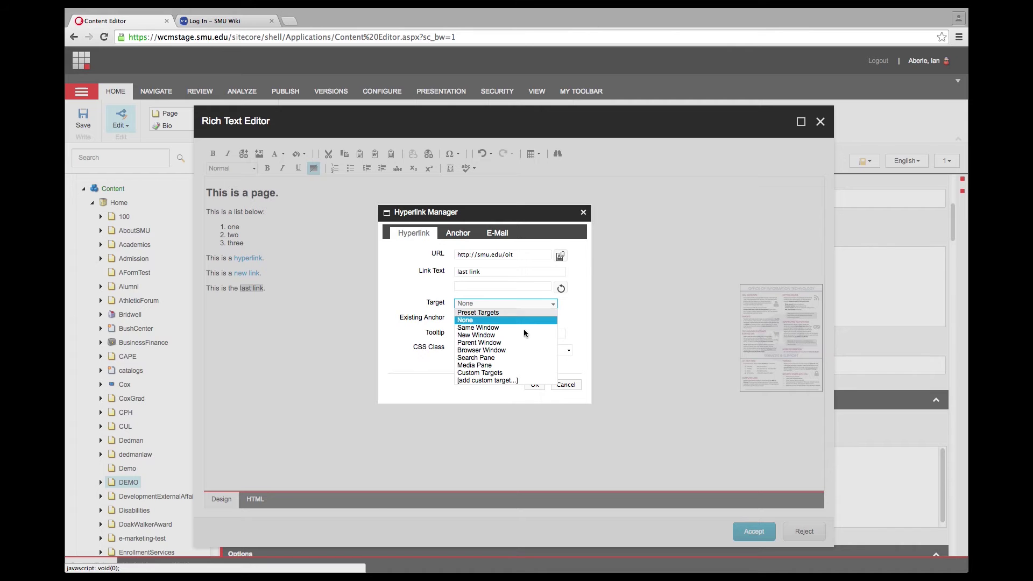
left_click(496, 335)
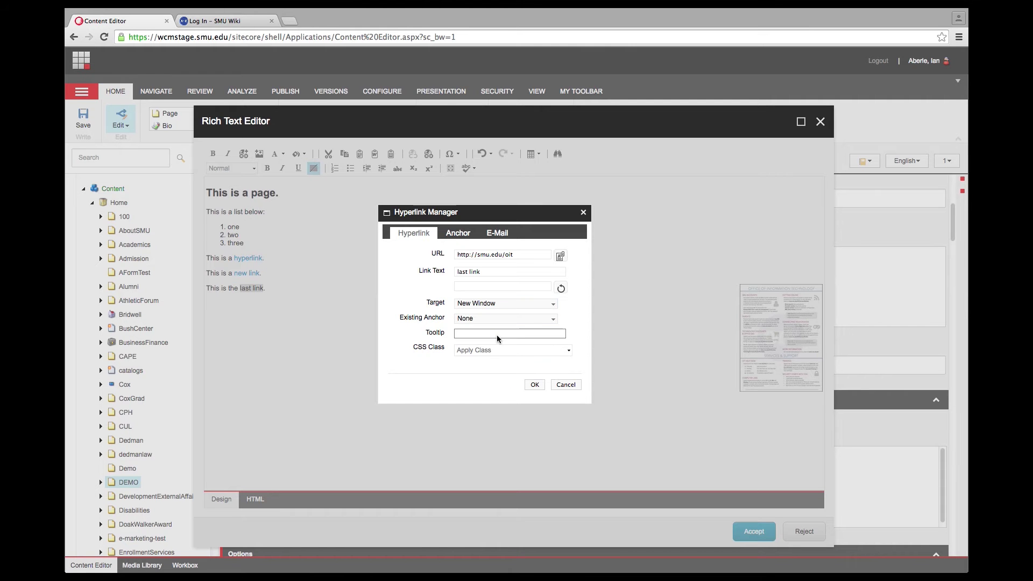
left_click(535, 385)
left_click(394, 319)
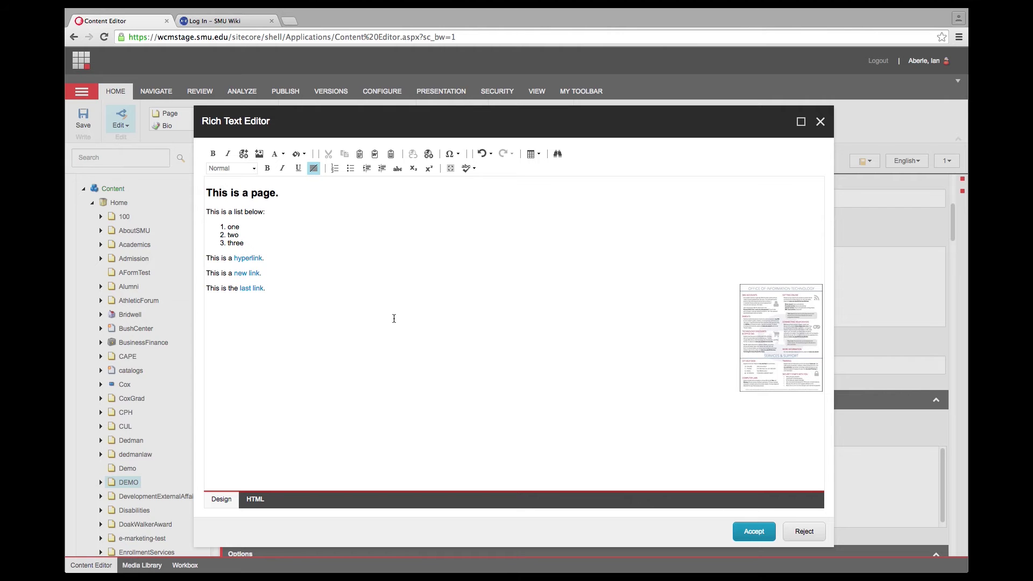
- Save the DEMO page with the accepted body text edits and preview it in the browser
left_click(761, 531)
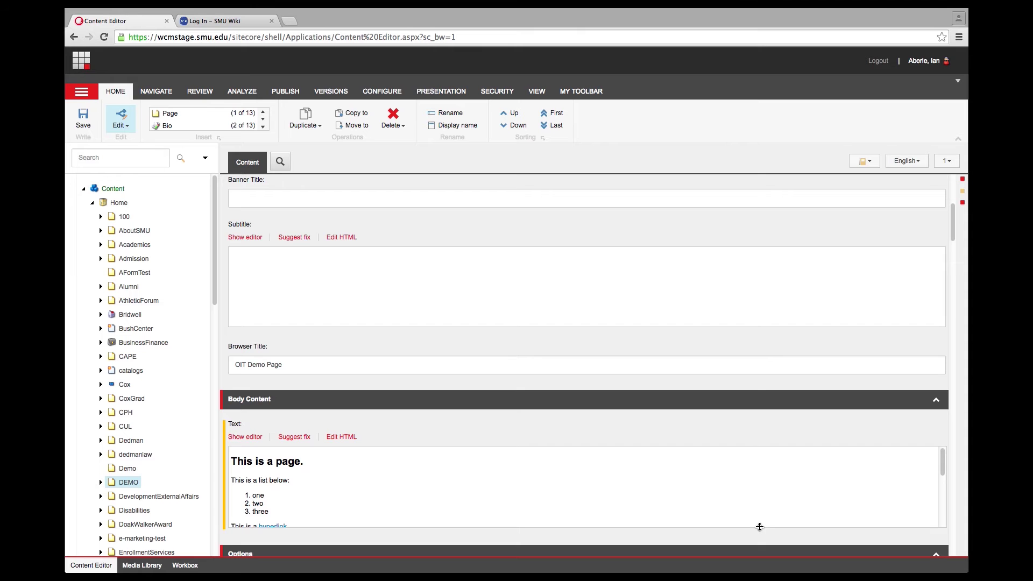
left_click(85, 118)
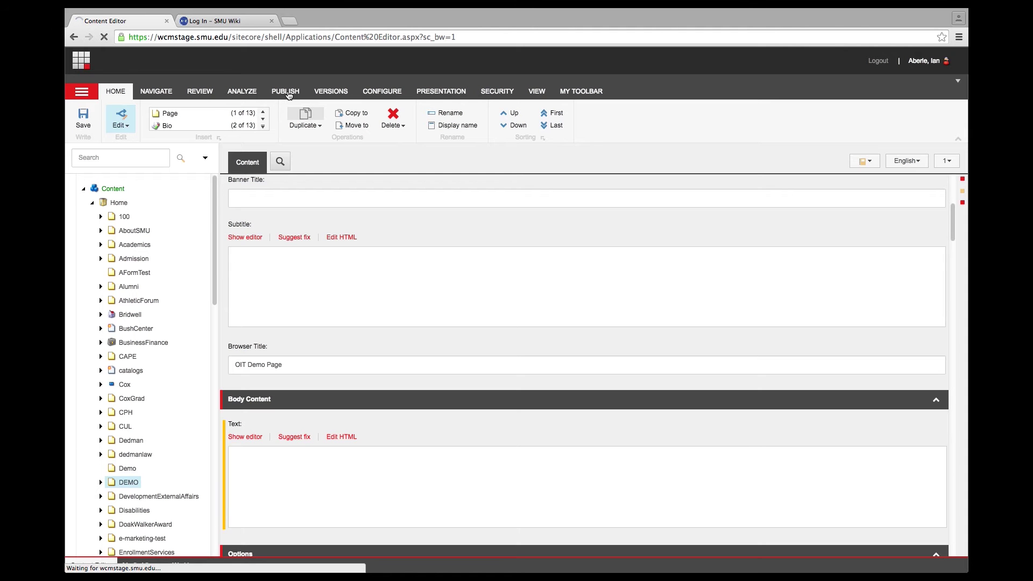
left_click(287, 91)
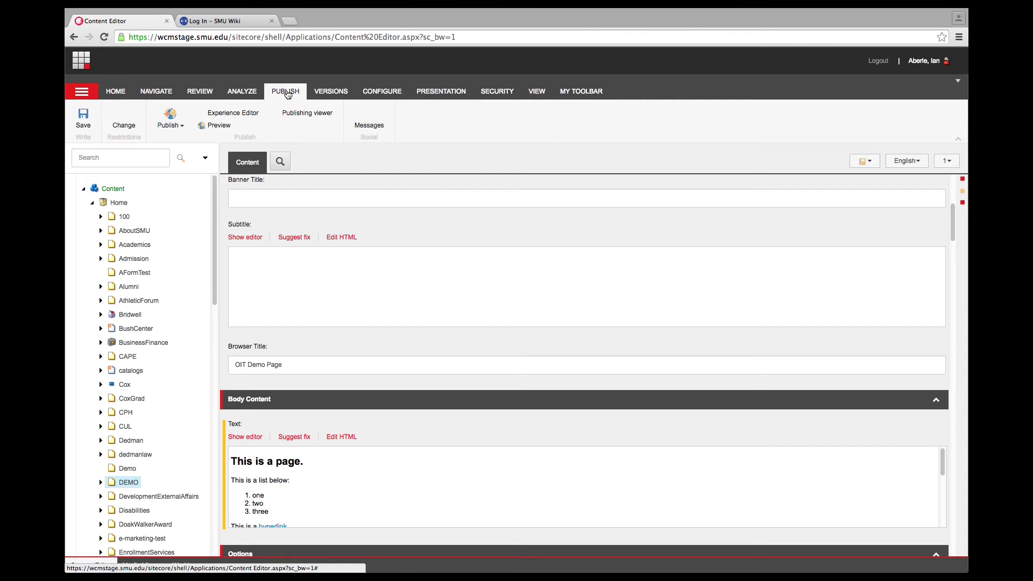
left_click(223, 127)
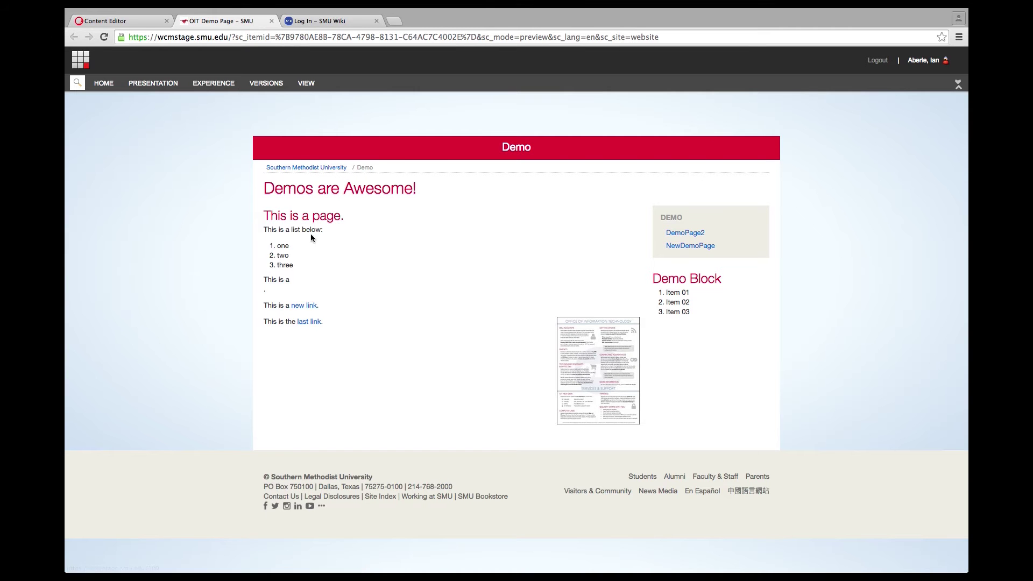
- Return to the Content Editor and insert a new Page item named Demo3 under DEMO
left_click(145, 23)
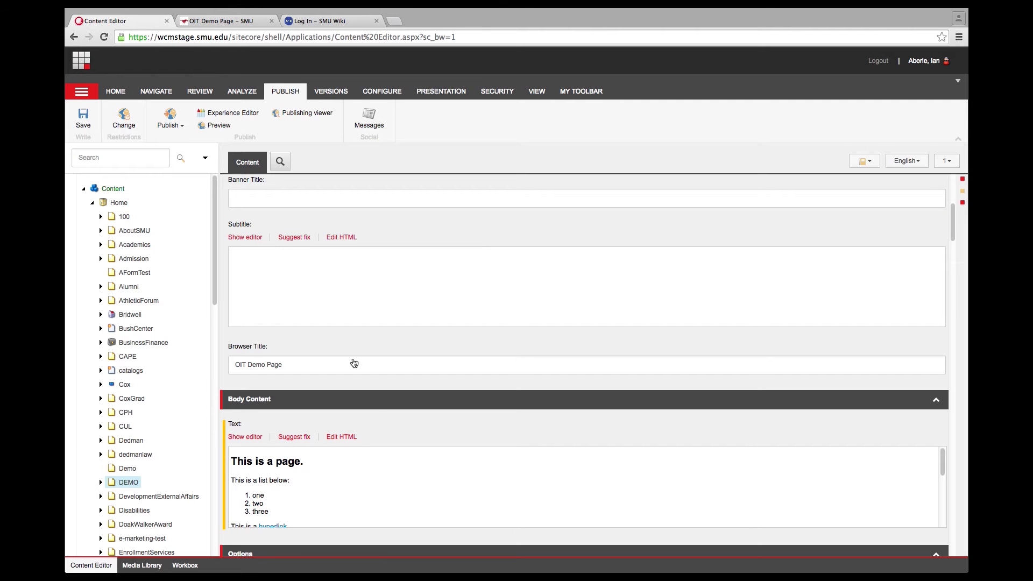
left_click_drag(213, 293, 215, 352)
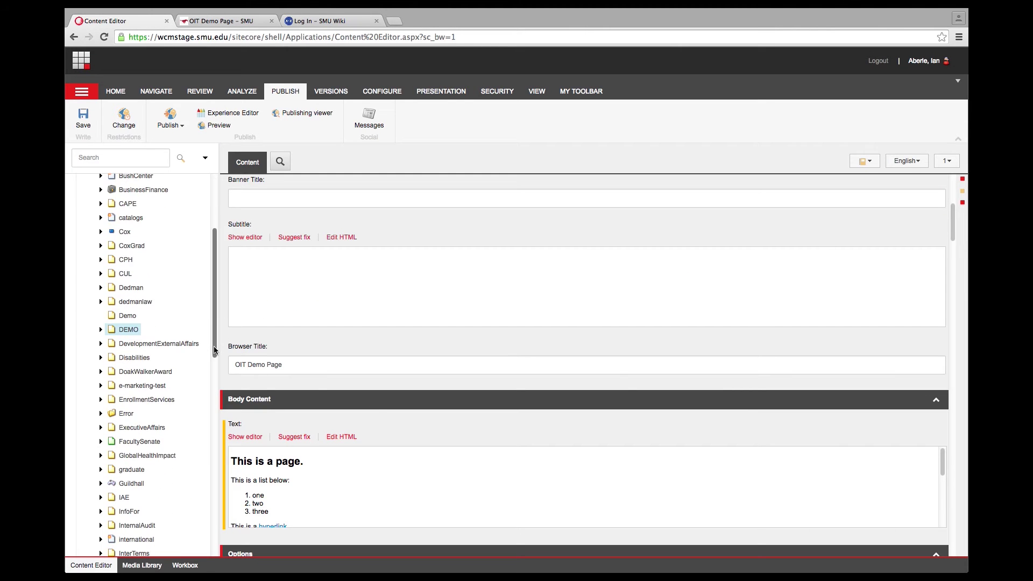
right_click(127, 333)
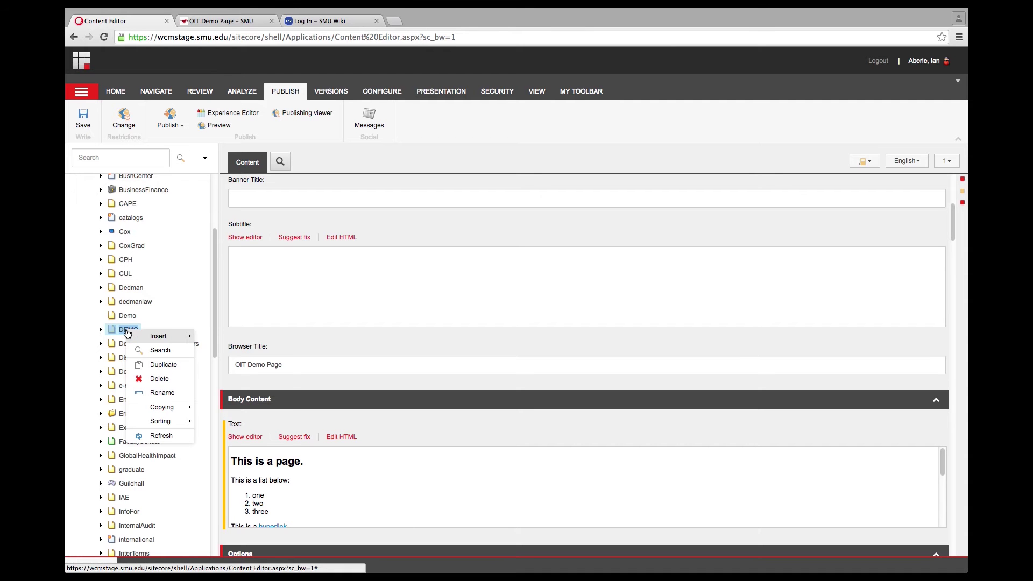
mouse_move(161, 336)
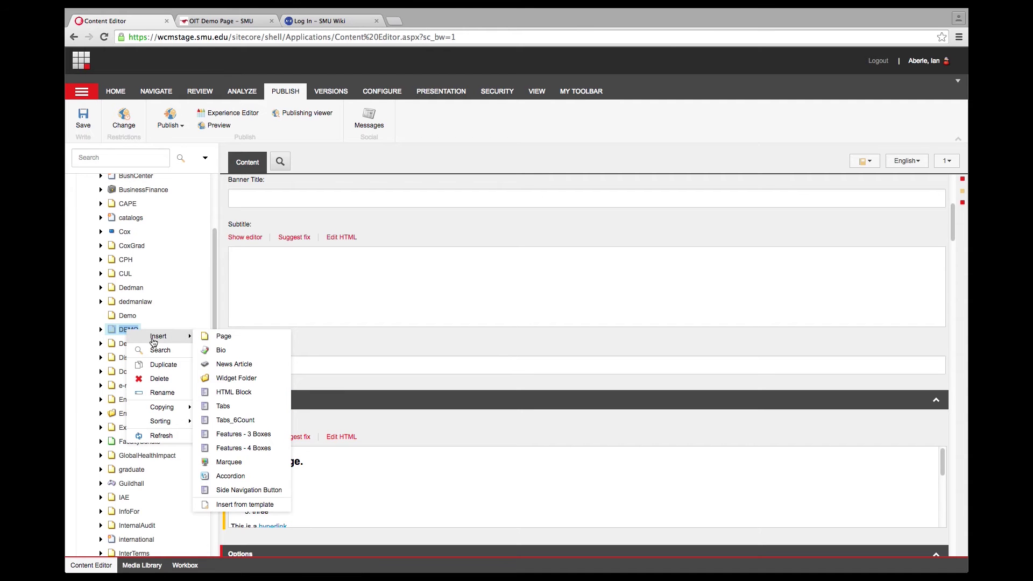
left_click(207, 338)
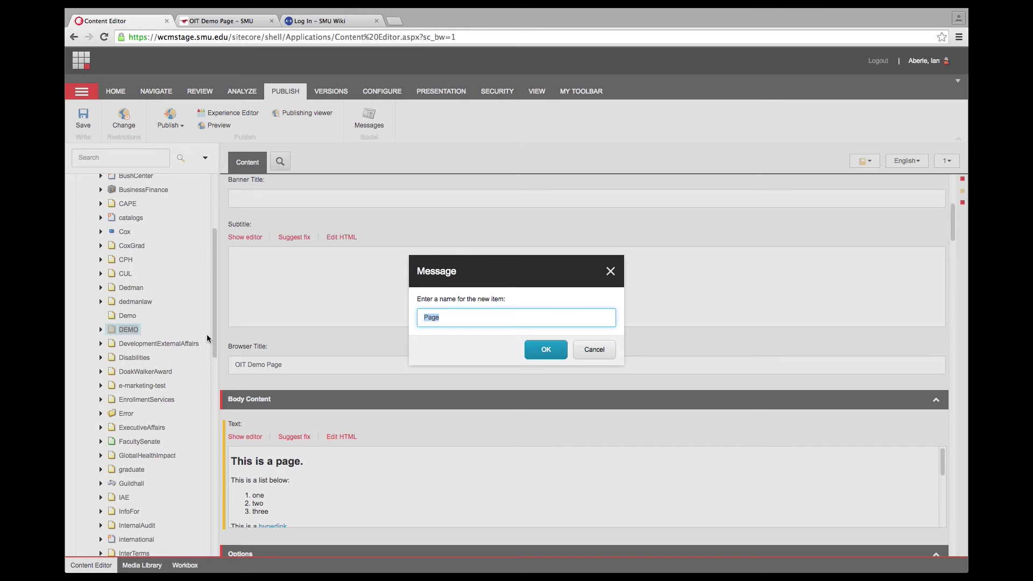
type("Demo3")
left_click(532, 347)
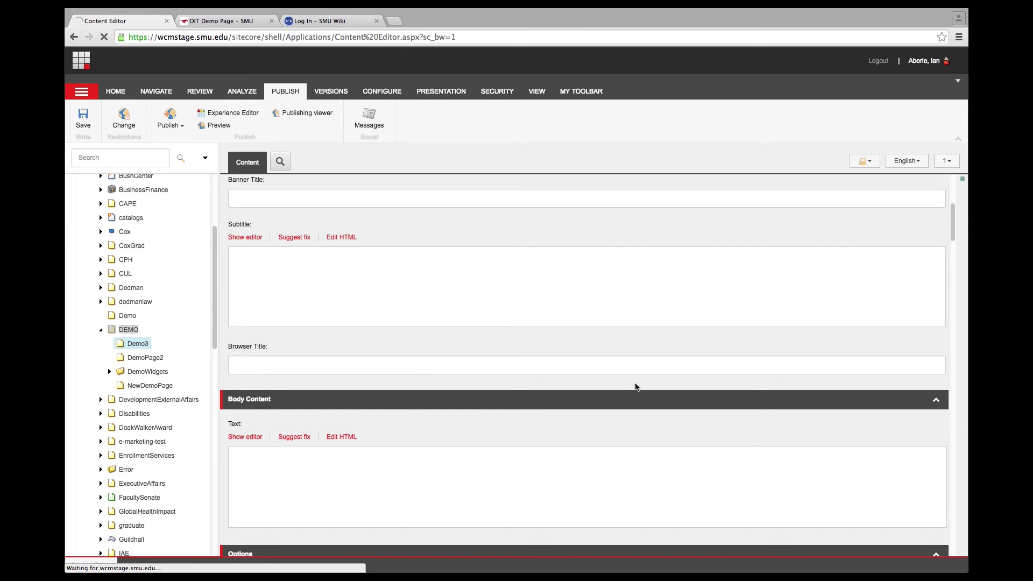
- Set the Title of the Demo3 page to "Demo Page 3" and copy that text
left_click(951, 229)
mouse_move(951, 229)
left_mouse_down()
mouse_move(948, 197)
mouse_move(945, 211)
left_mouse_up()
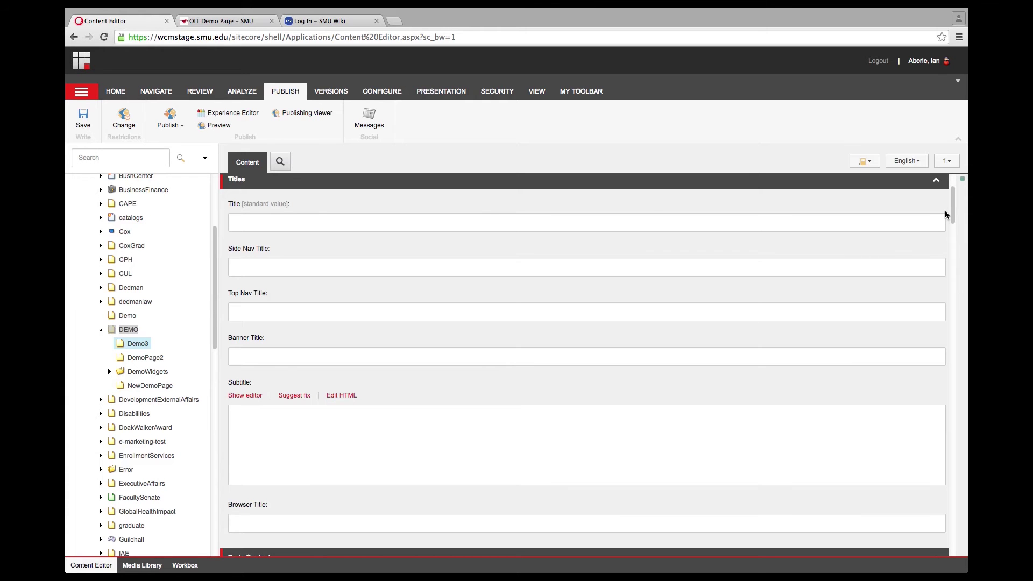
left_click(655, 218)
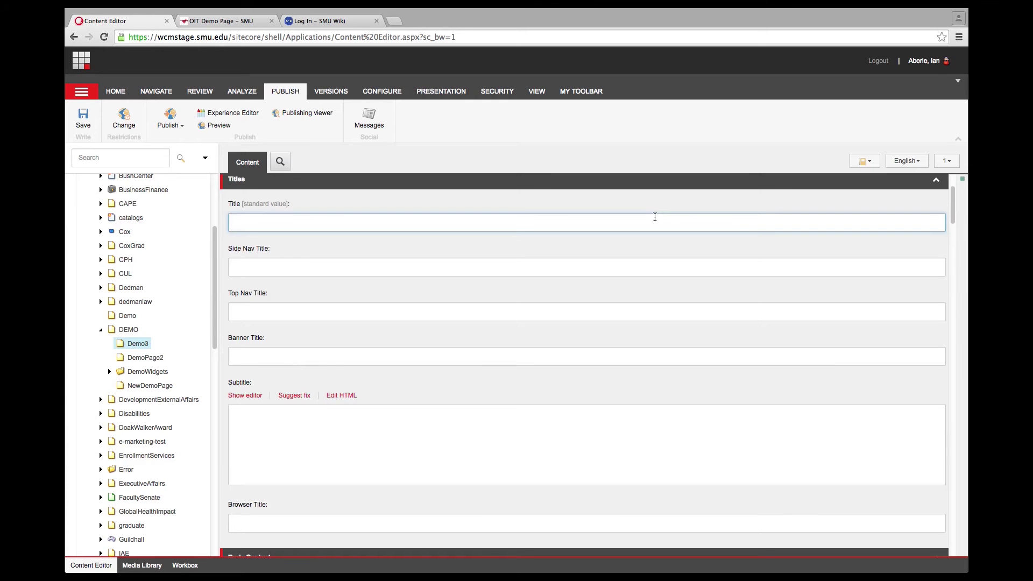
type("Demo Page 3")
key("super+a")
key("super+c")
- Paste "Demo Page 3" as the Side Nav Title, Top Nav Title and Browser Title, and save the Demo3 page
left_click(538, 272)
key("super+v")
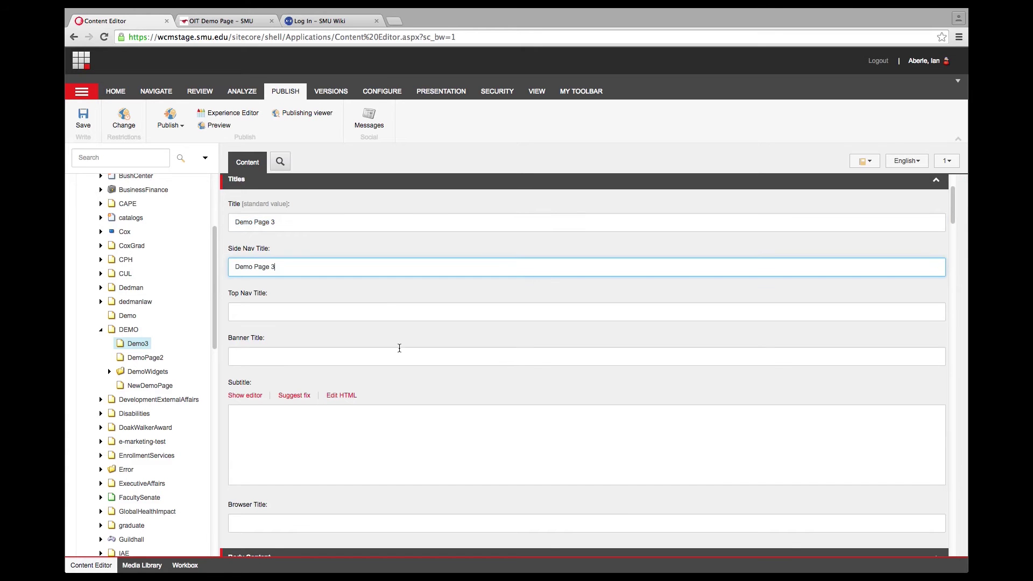
left_click(381, 314)
key("super+v")
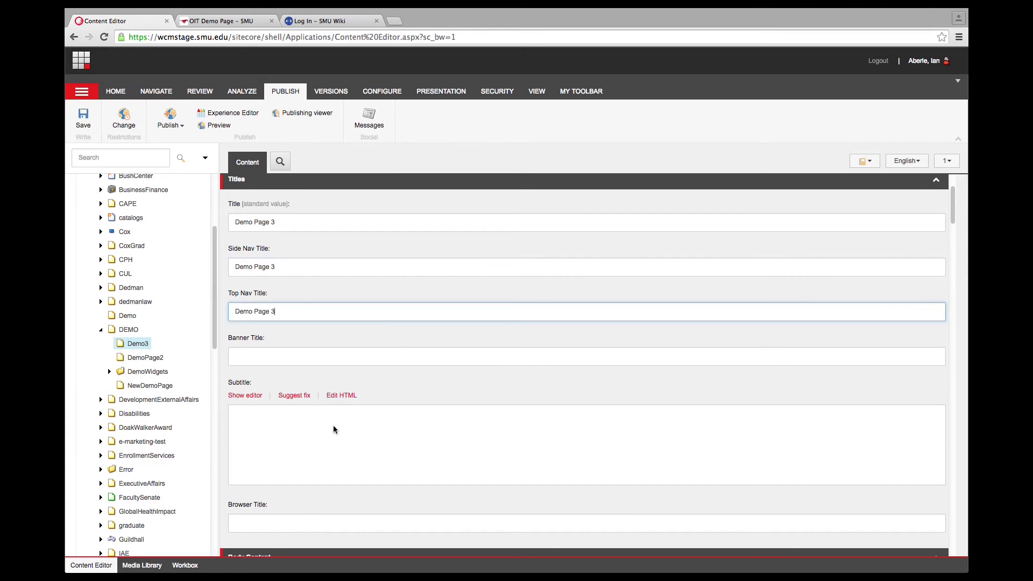
left_click(301, 520)
key("super+v")
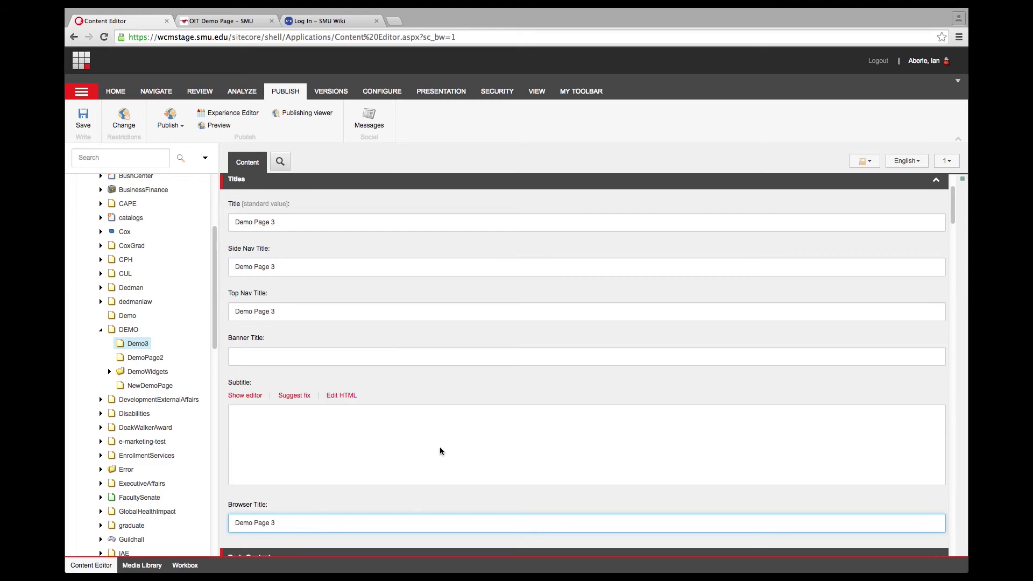
scroll(506, 437, "down", 6)
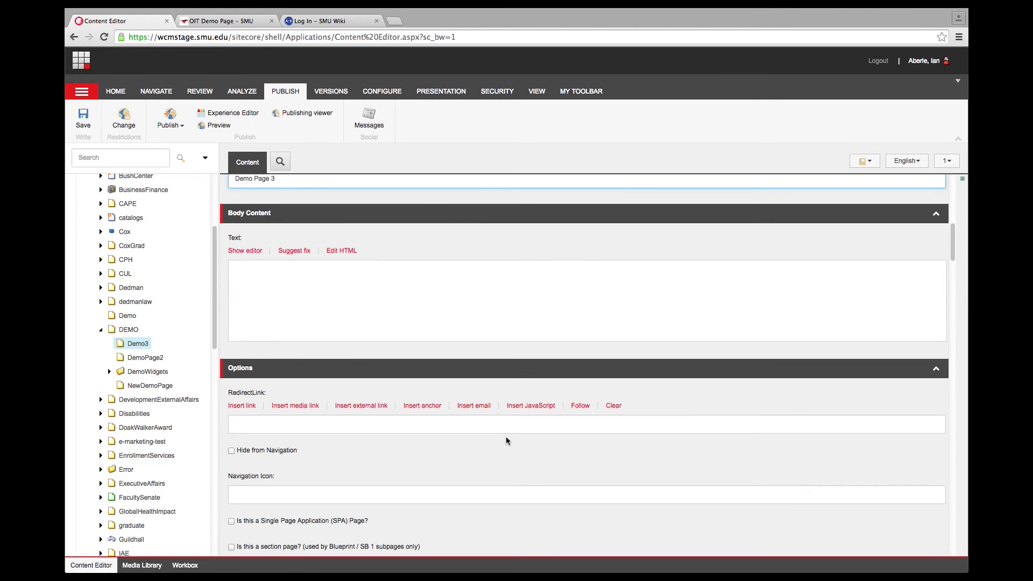
left_click(83, 117)
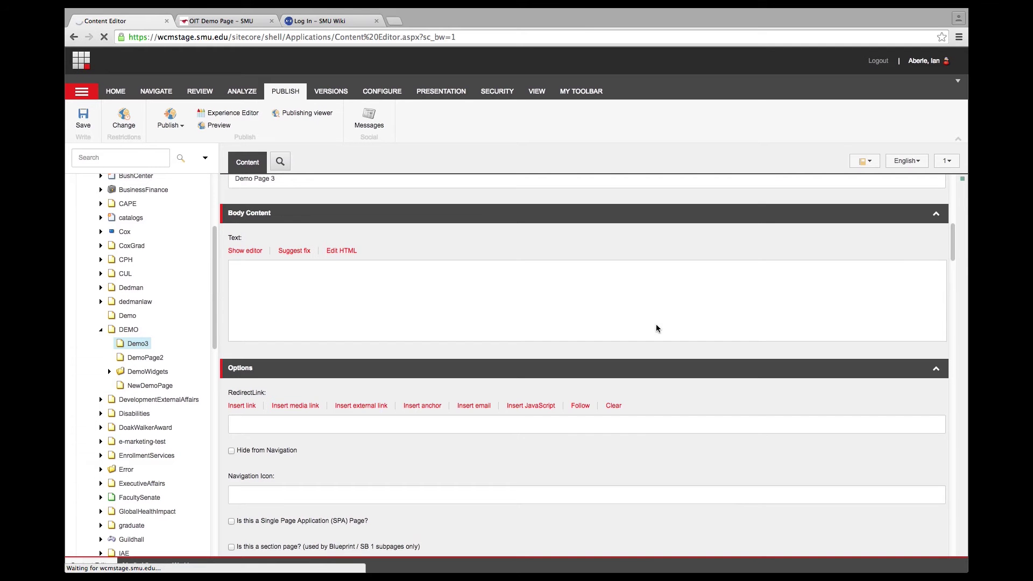
- Examine the Options, Images and SEO field sections of the Demo3 page
left_click(953, 247)
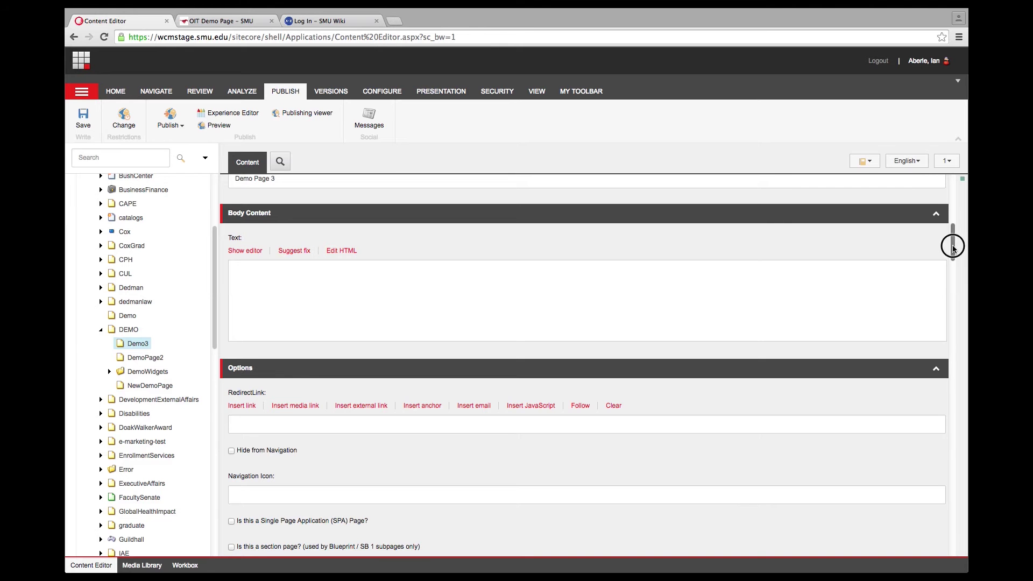
left_click_drag(953, 247, 953, 296)
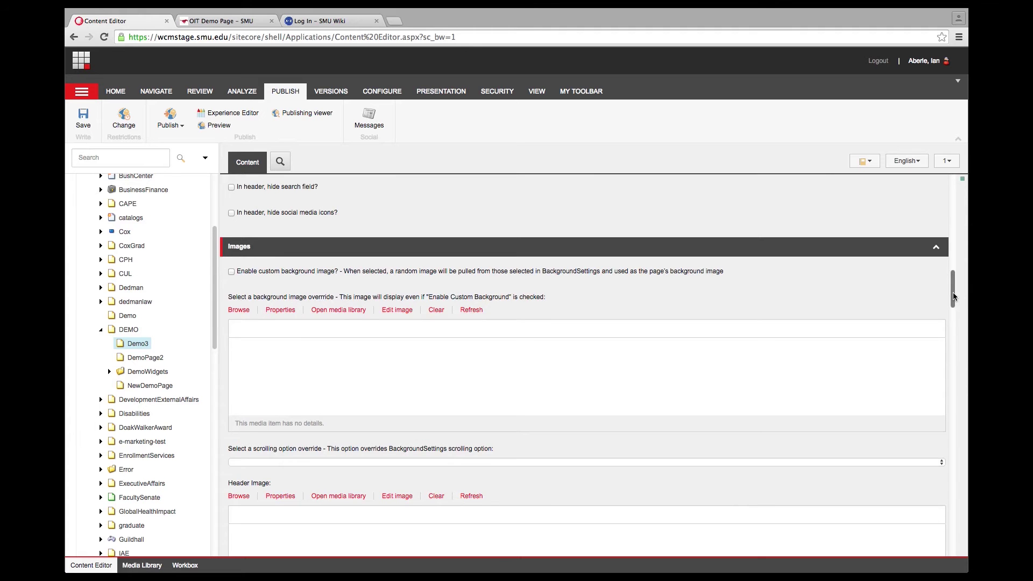
left_click_drag(954, 296, 956, 334)
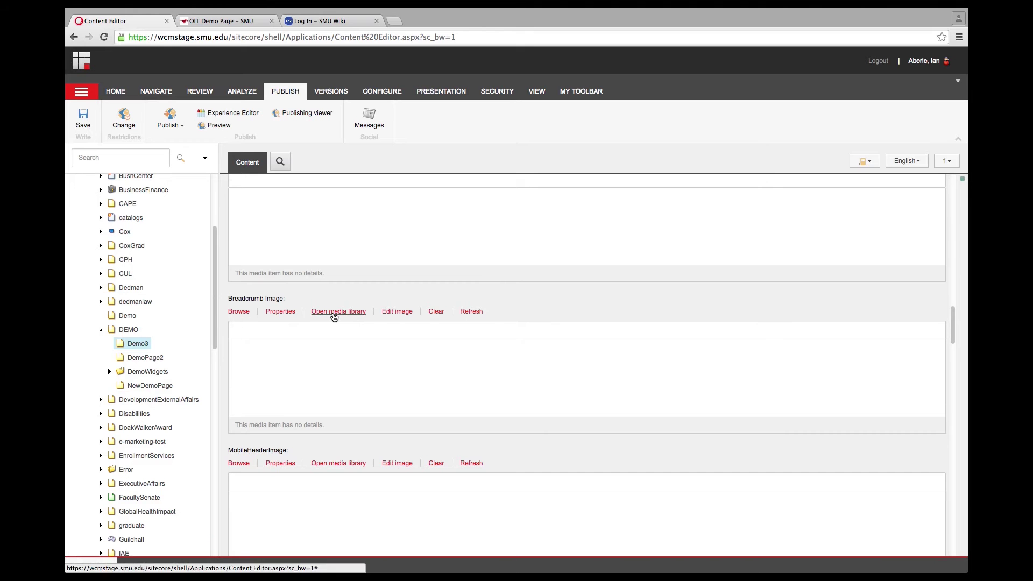
scroll(335, 316, "down", 3)
scroll(334, 312, "down", 3)
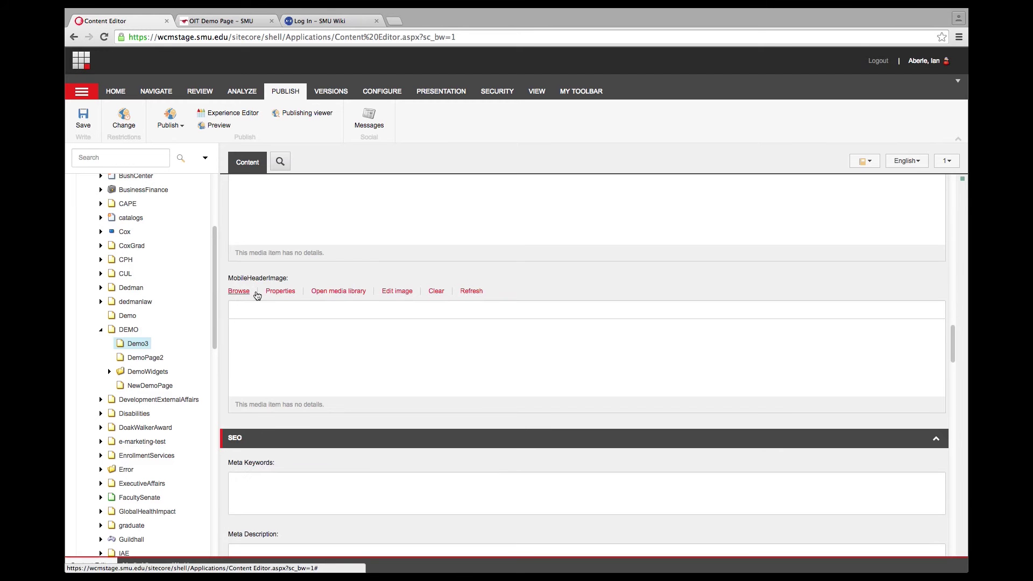
scroll(256, 293, "down", 3)
scroll(256, 293, "up", 9)
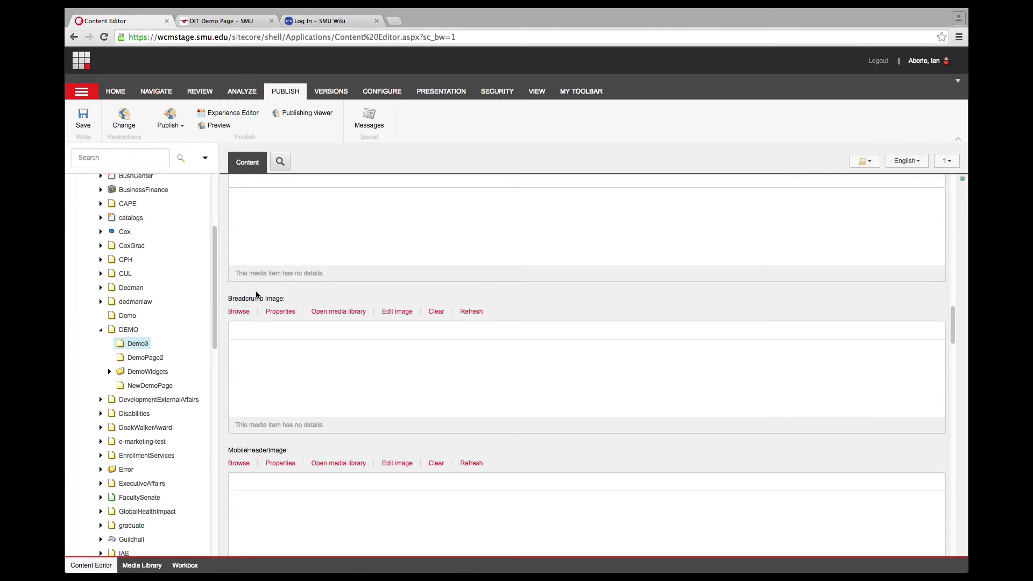
scroll(256, 293, "up", 9)
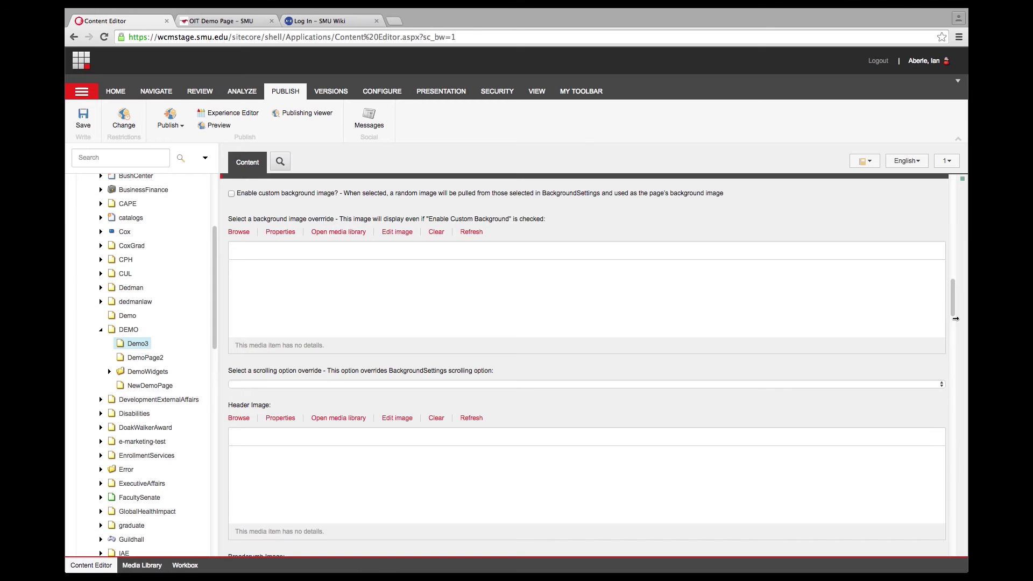
- Search recently uploaded media for "AARO", assign AARO-Magazine-2016 as the Demo3 page's Header Image, and clear that field again
left_click_drag(952, 312, 952, 309)
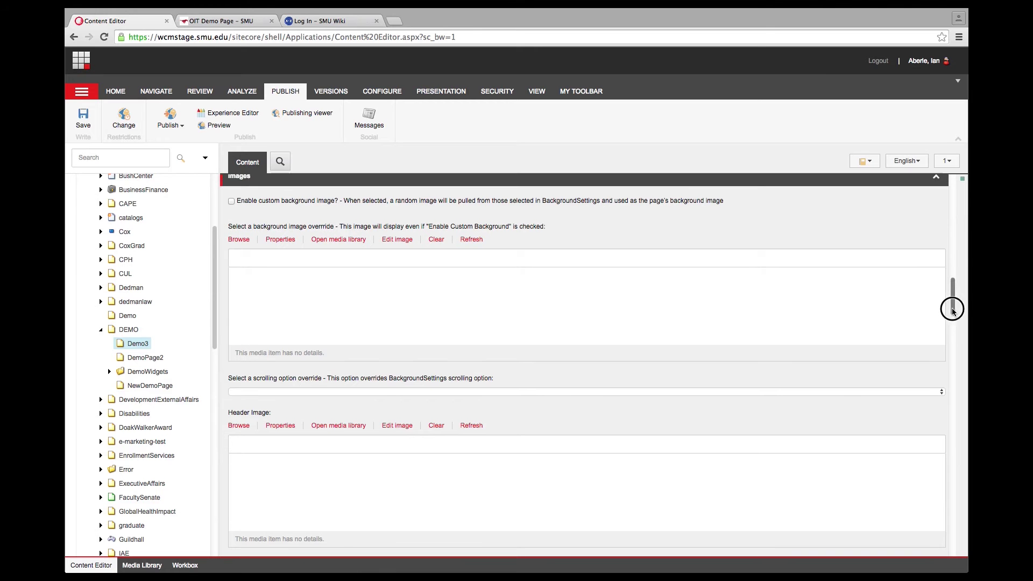
left_click(239, 426)
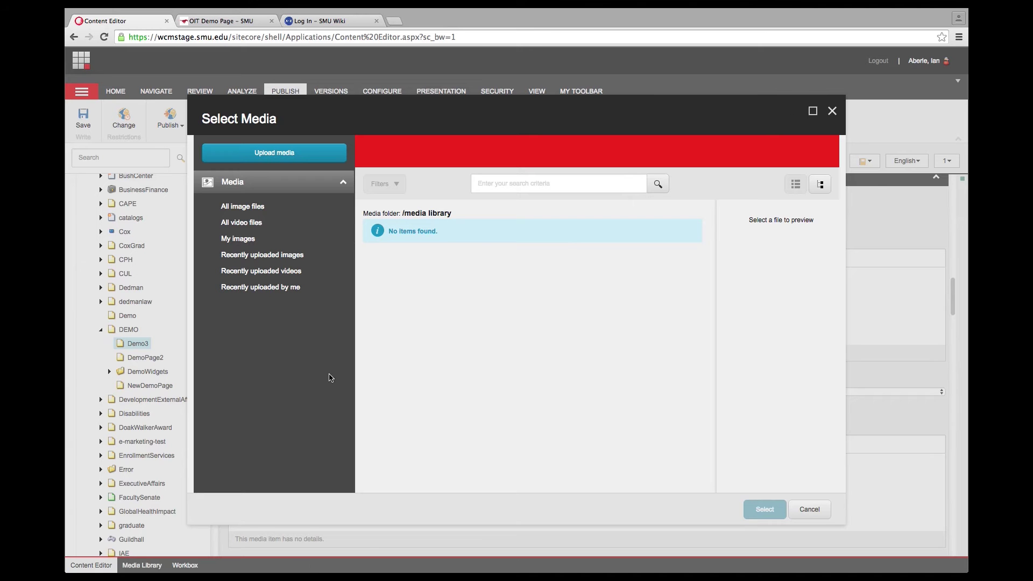
left_click(266, 292)
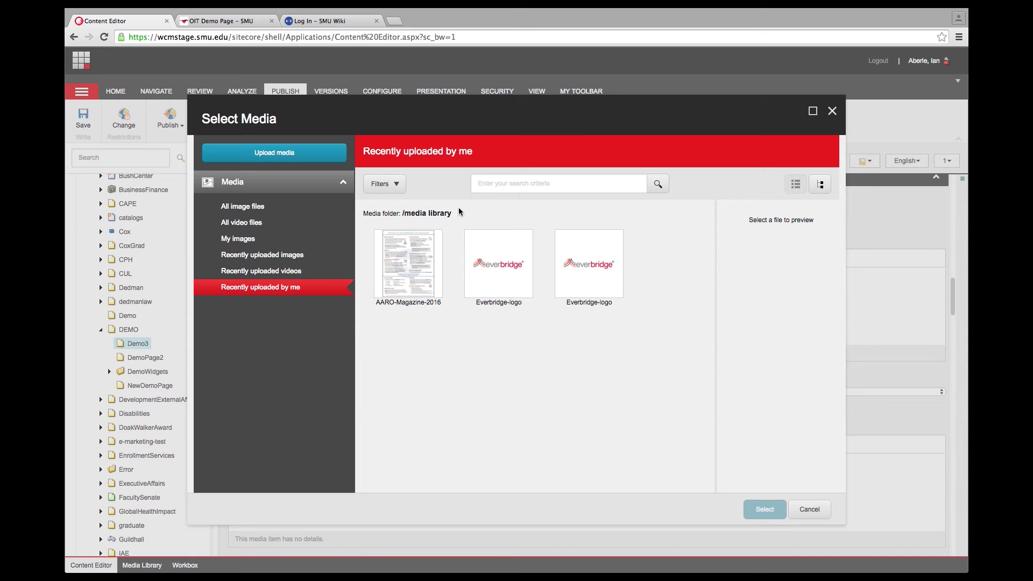
left_click(508, 183)
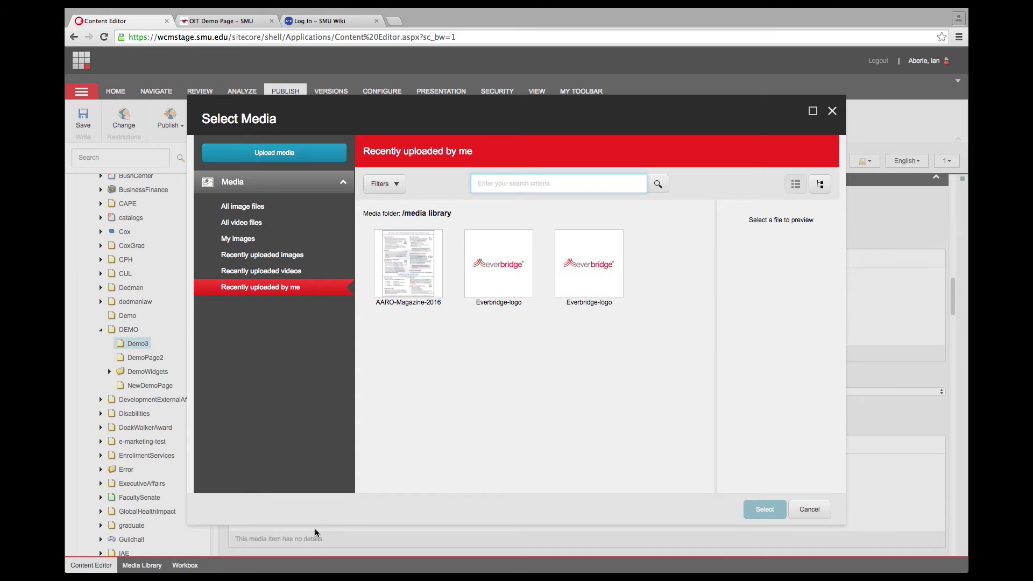
type("AARO")
key("Return")
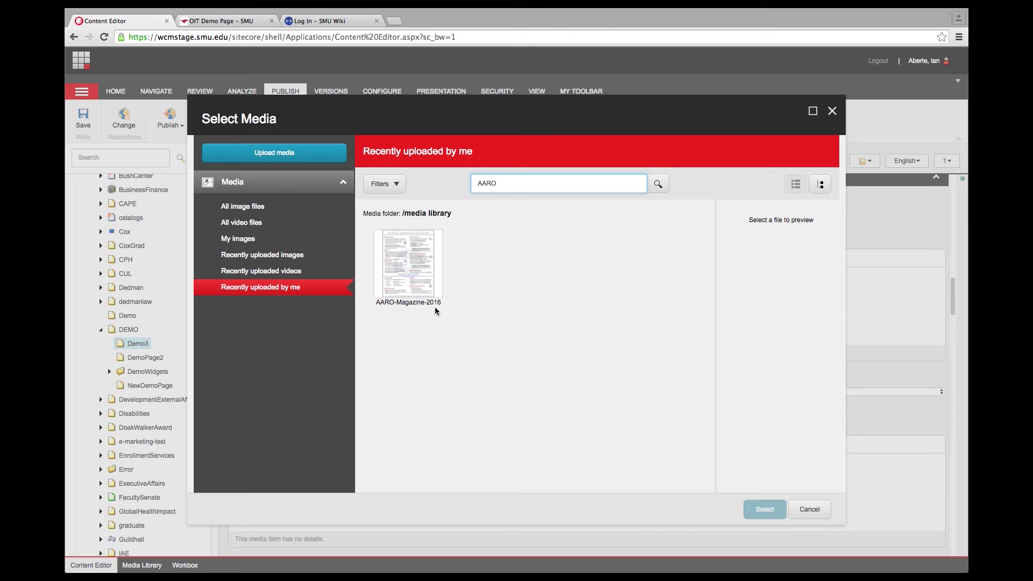
left_click(417, 271)
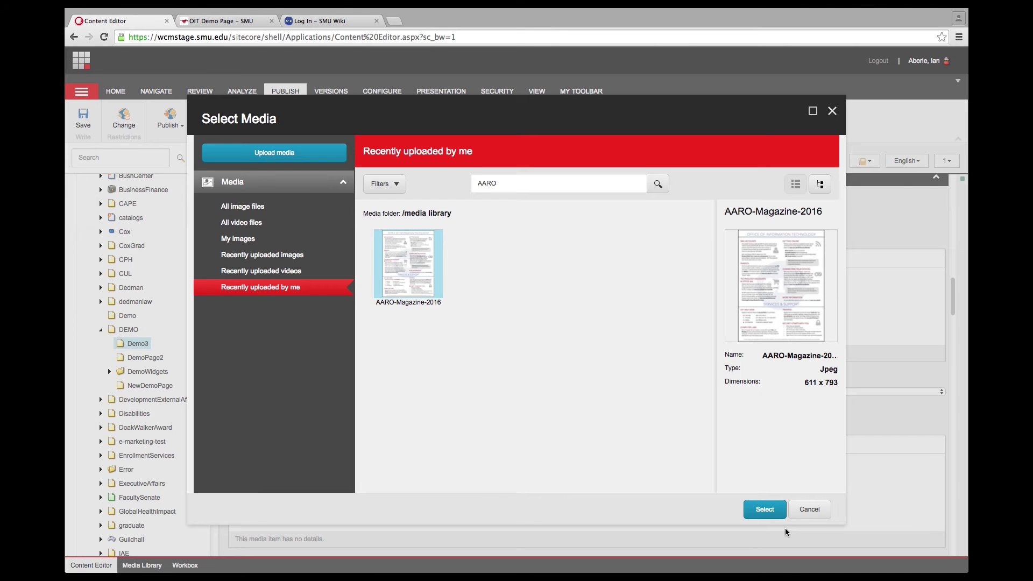
left_click(772, 510)
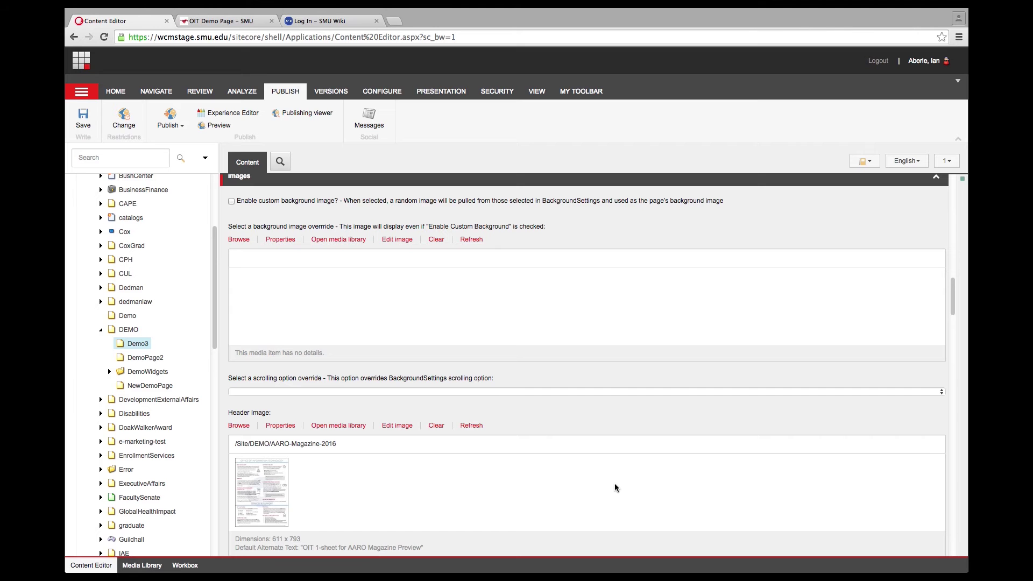
left_click(439, 426)
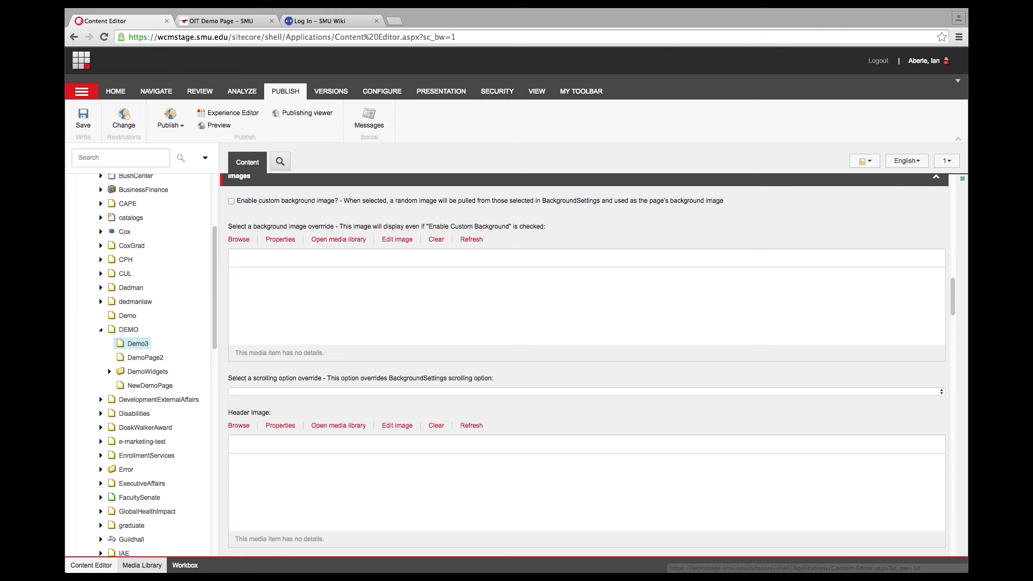
- Switch to the Media Library, saving the Demo3 changes, and open the DEMO media folder under Site
left_click(143, 568)
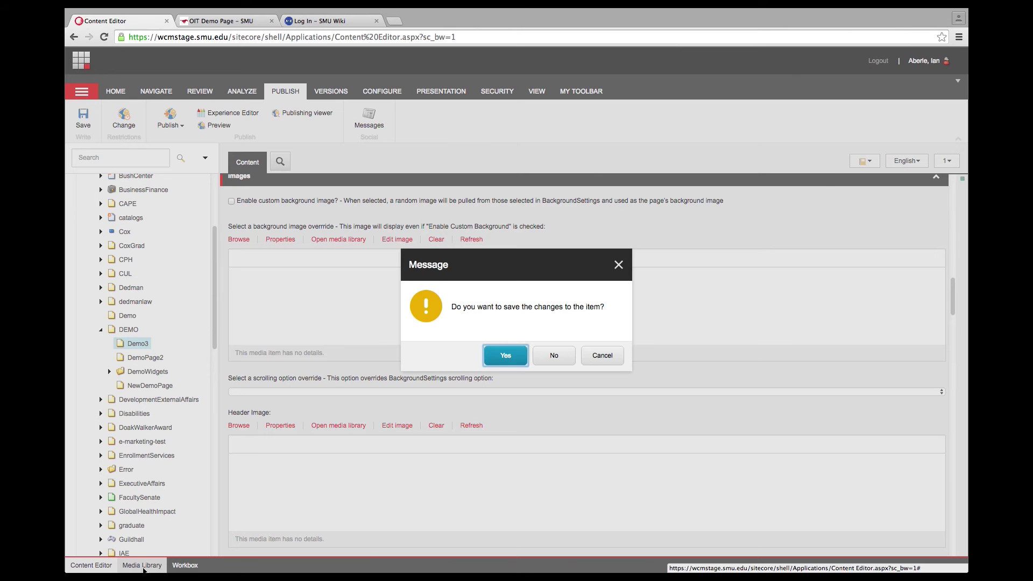
left_click(500, 357)
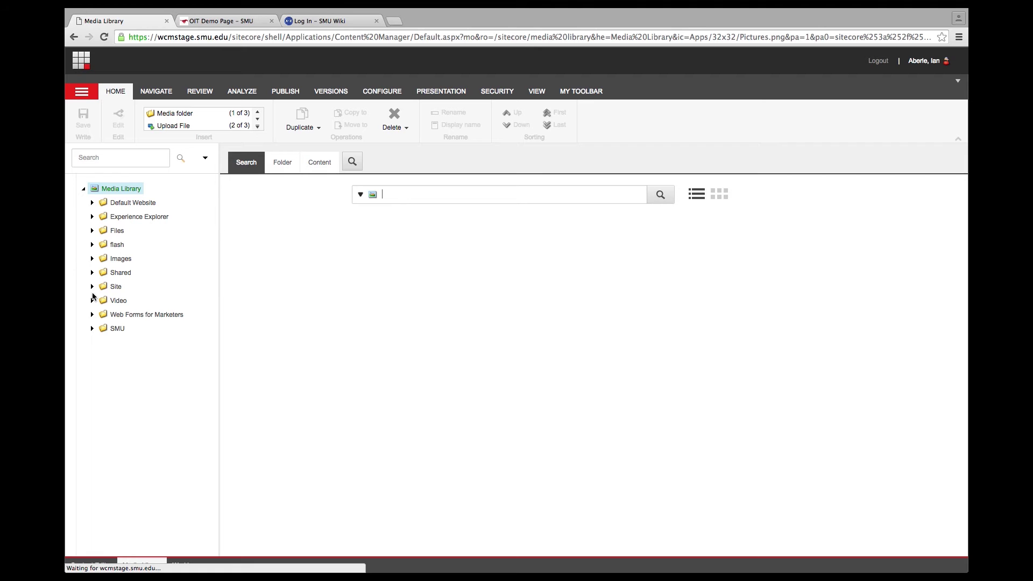
left_click(92, 287)
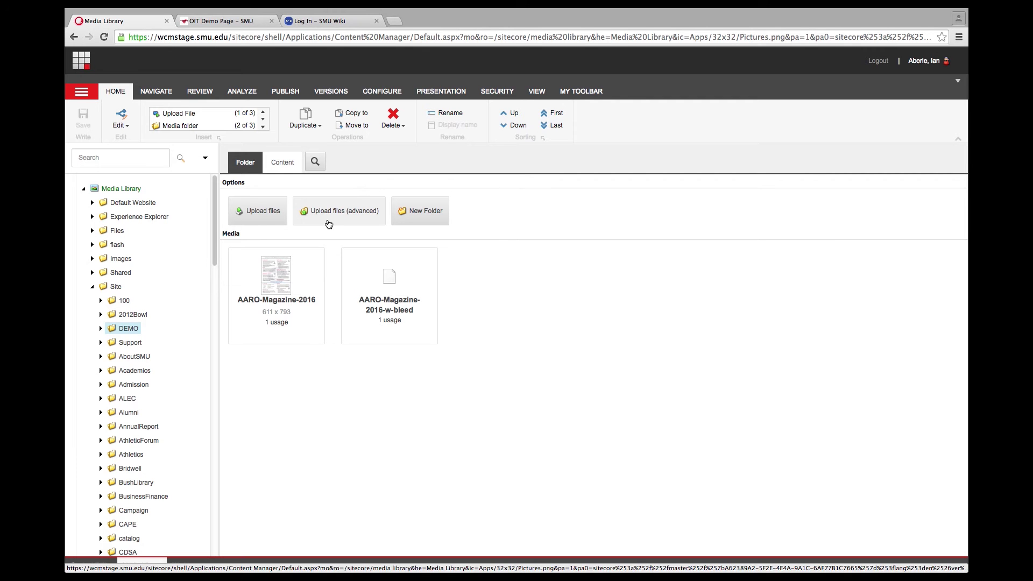
left_click(438, 214)
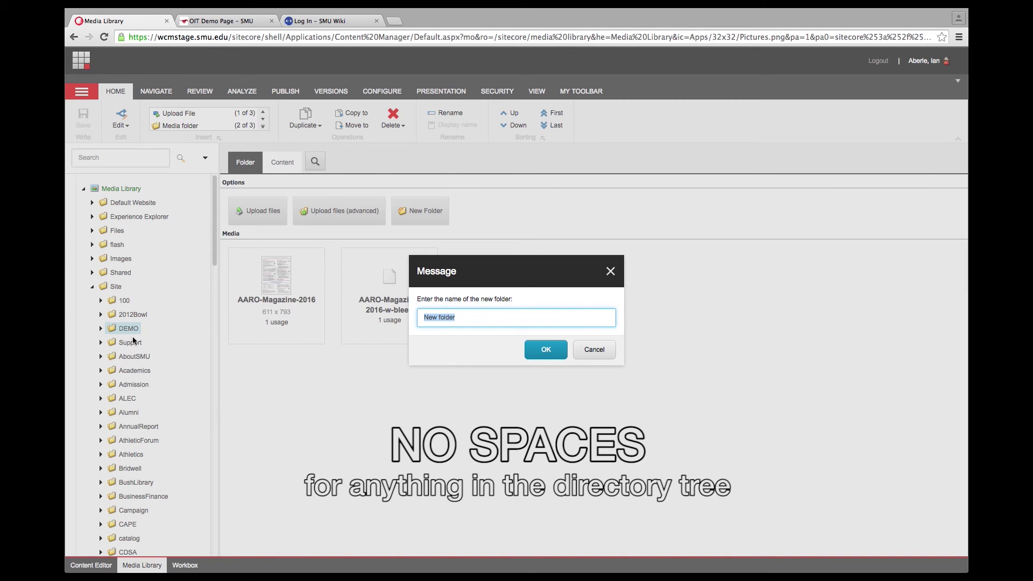
left_click(595, 350)
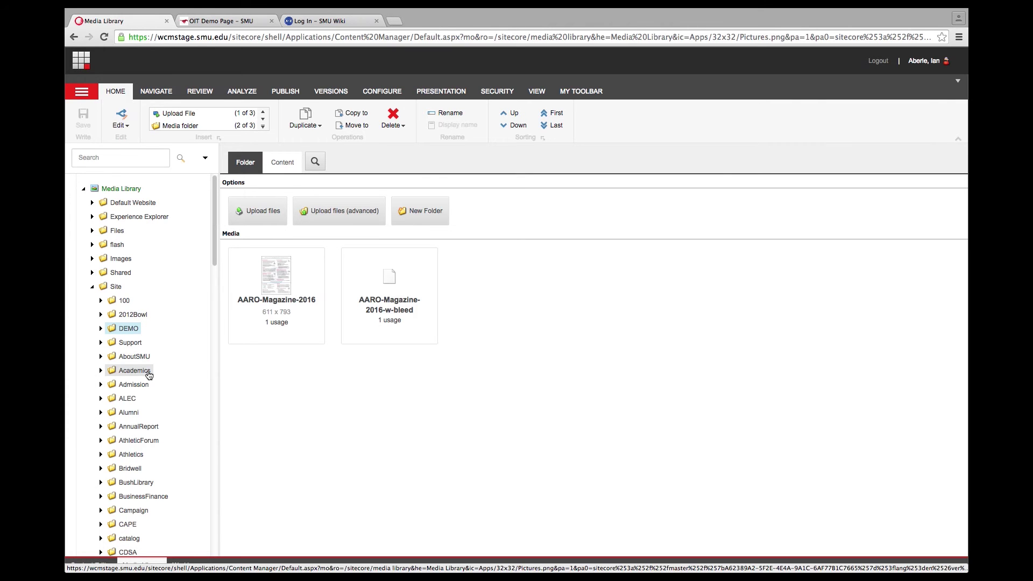
- Choose the OIT_Headshots duotone 2048px JPG for upload to the DEMO media folder and activate its alternate text field
left_click(350, 223)
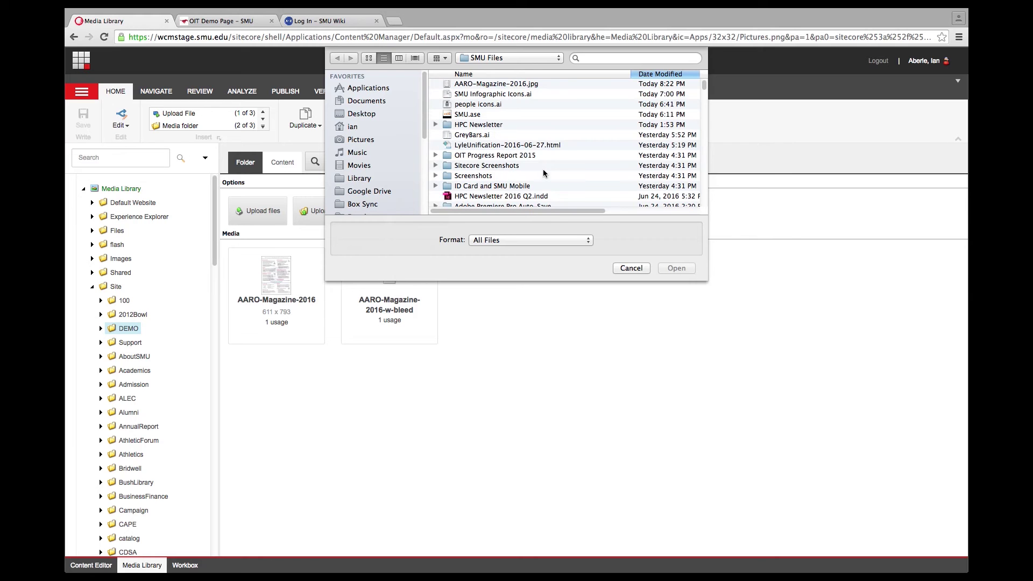
scroll(544, 173, "down", 5)
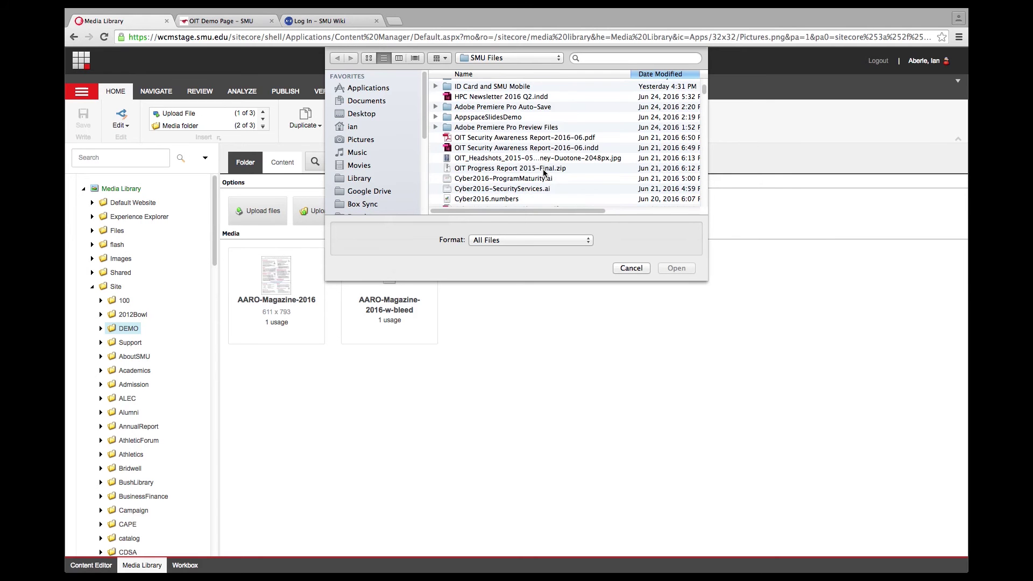
scroll(544, 173, "down", 2)
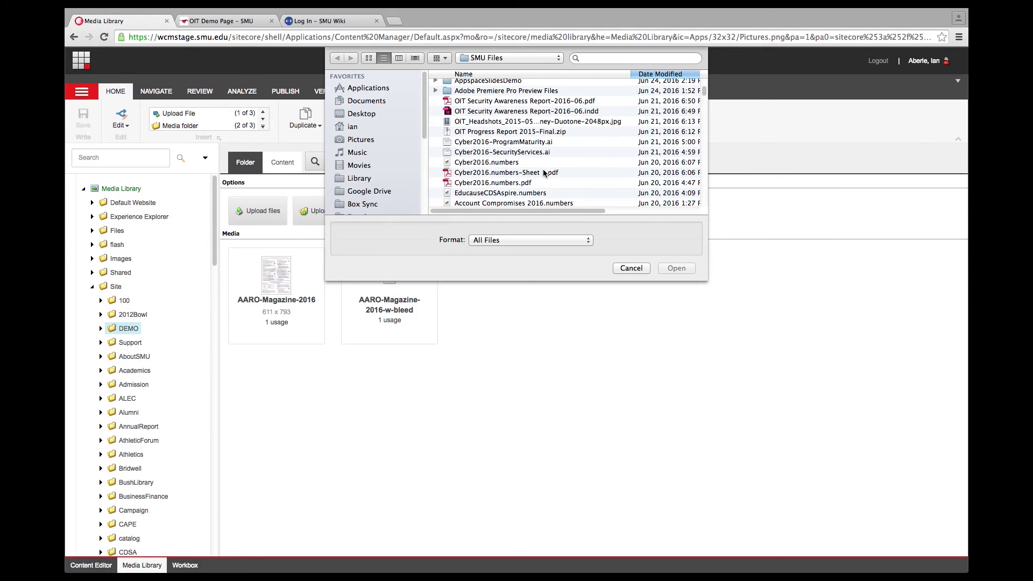
left_click(549, 122)
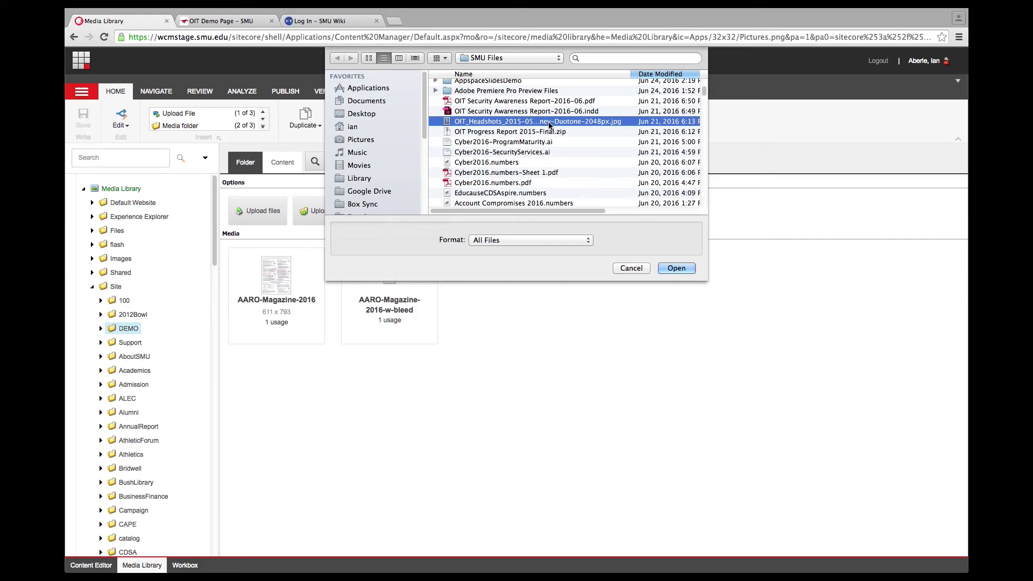
left_click(683, 271)
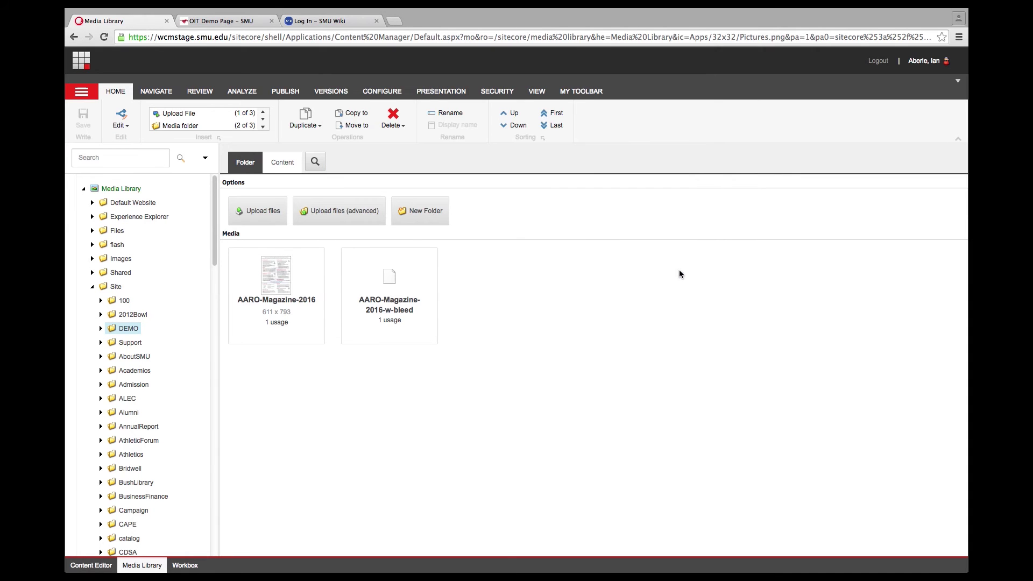
left_click(705, 273)
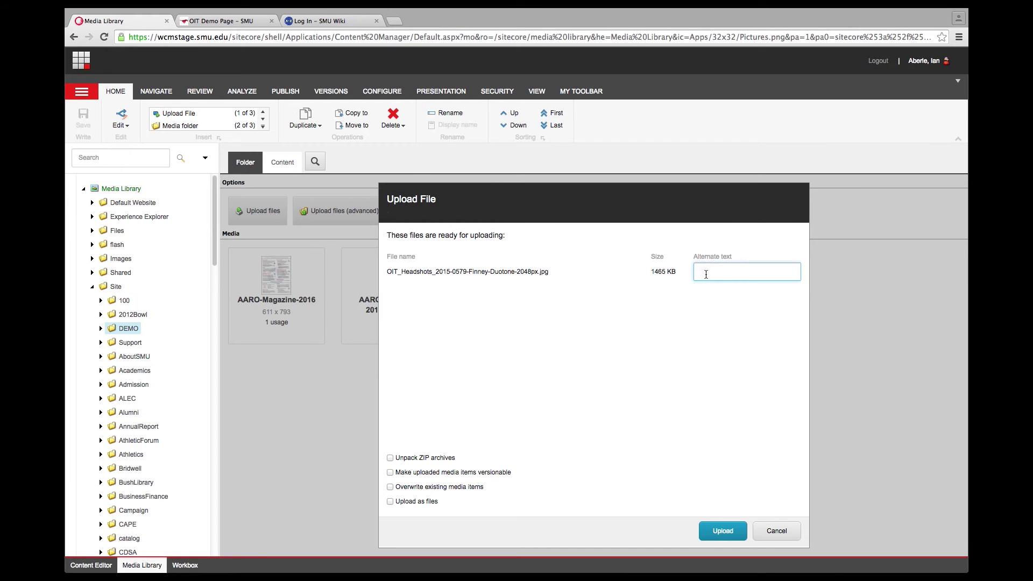
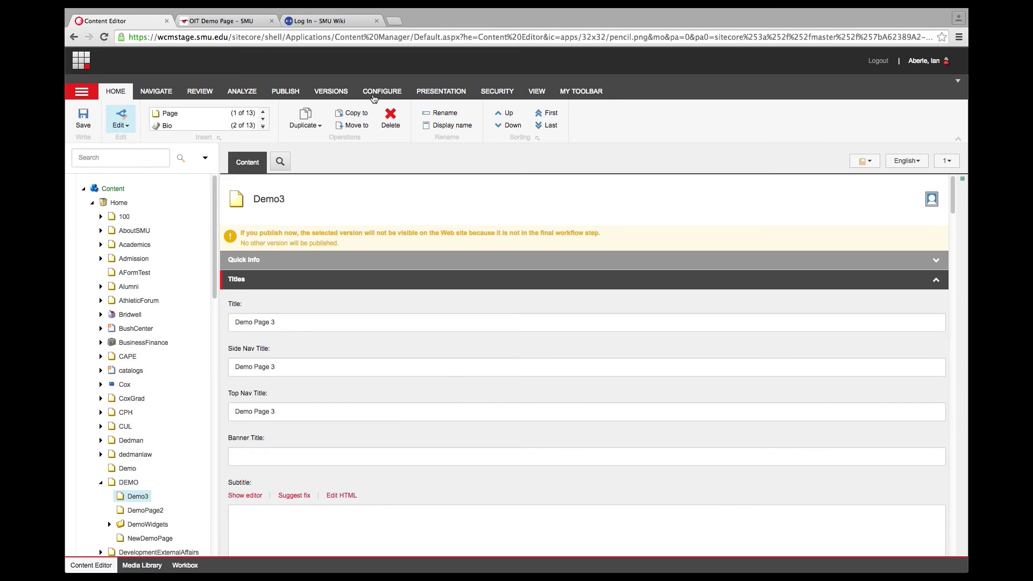
- Switch to the SMU Wiki, log in with the account username and password, and let the browser save the password
left_click(330, 23)
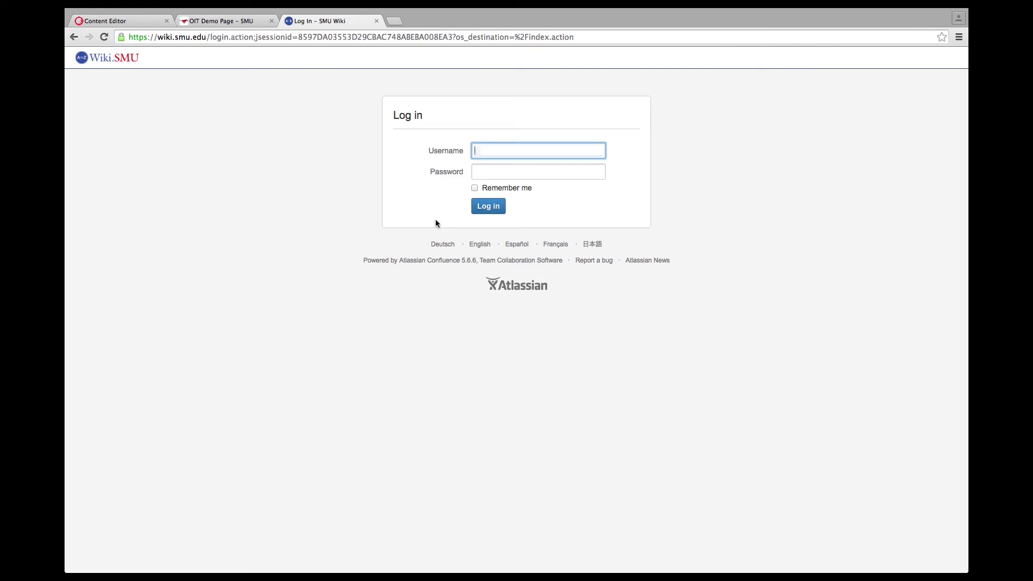
type("username234")
key("Tab")
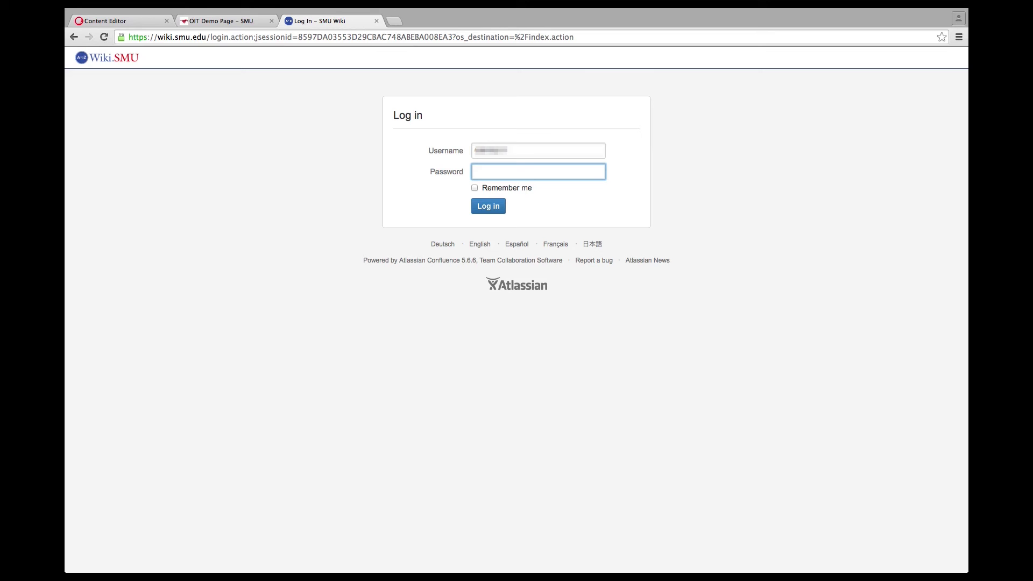
type("••••••••")
key("Return")
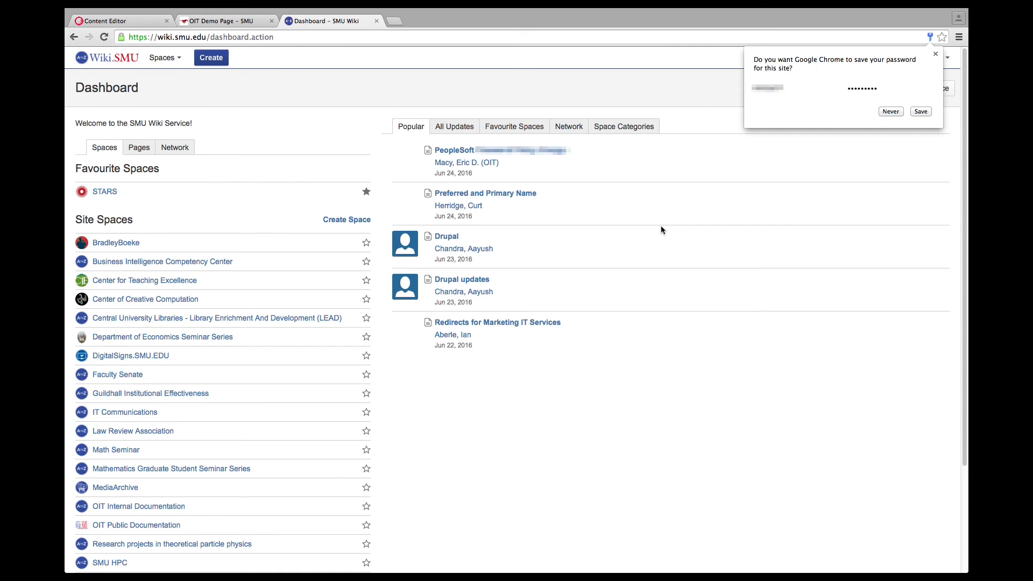
left_click(921, 111)
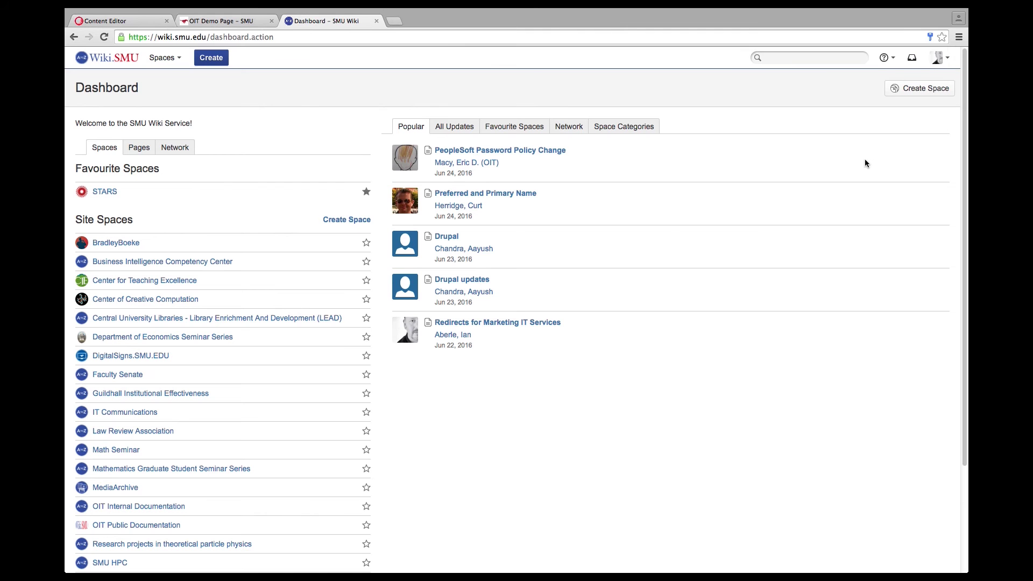
- Search the wiki for "Using Sitecore" and open the Using Sitecore page in OIT Public Documentation
left_click(791, 58)
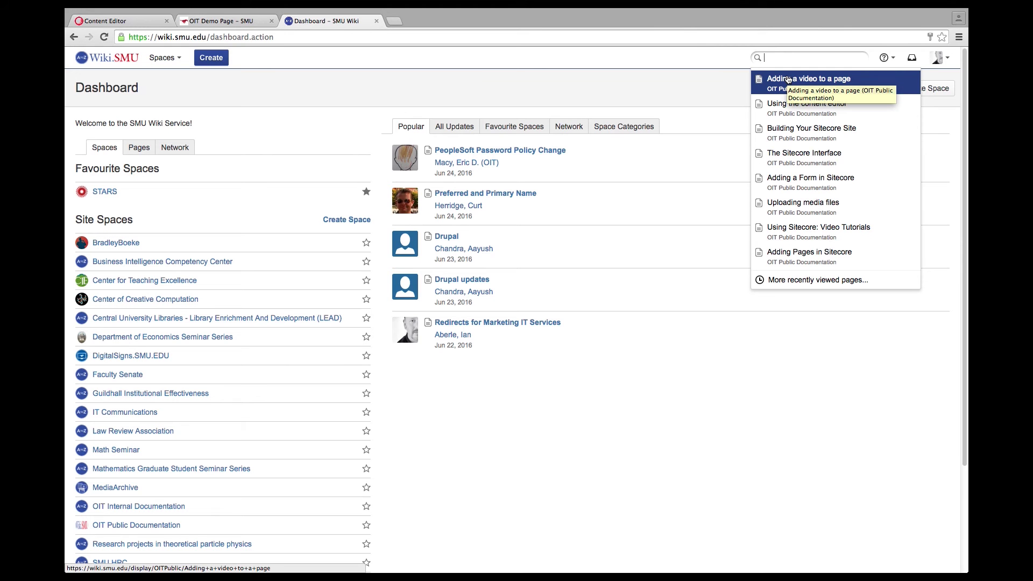
type("Us")
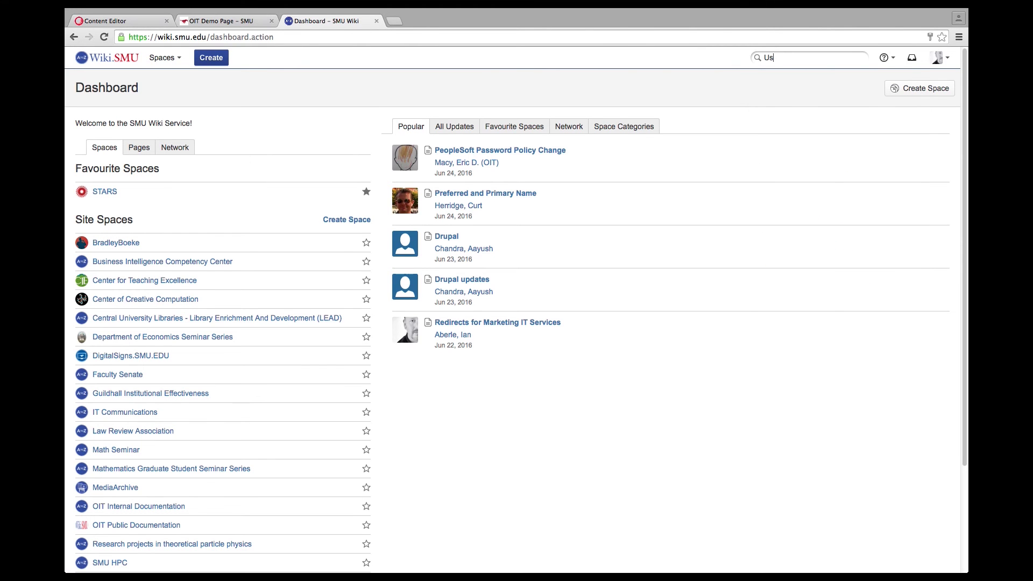
type("ing Sit")
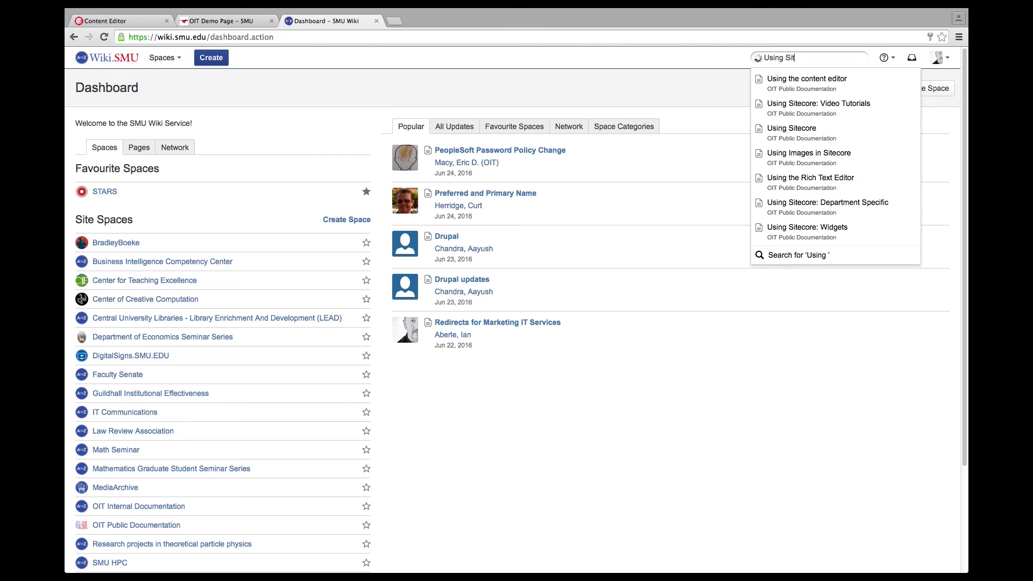
type("ecore")
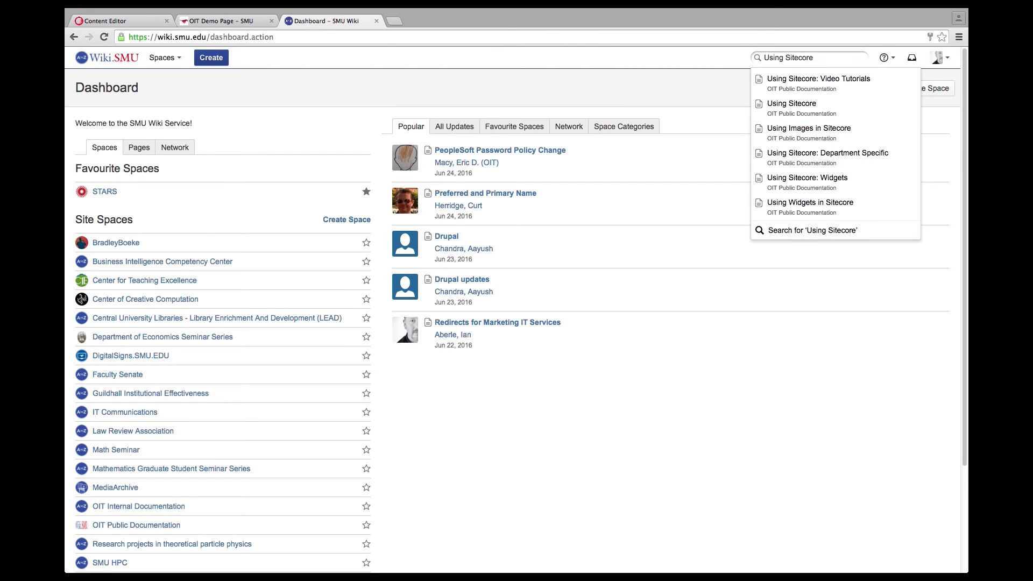
left_click(837, 109)
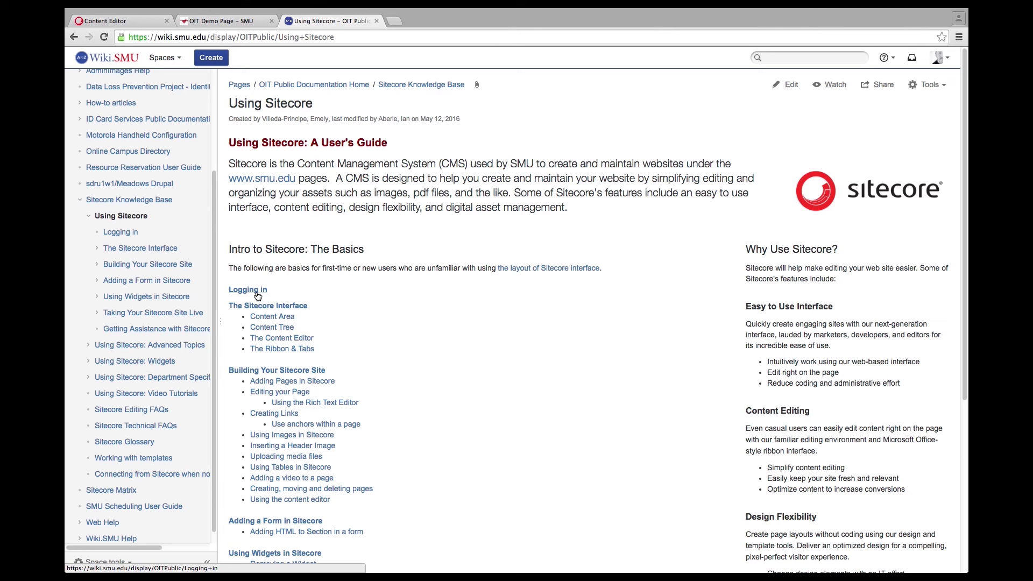
- Browse the wiki's Logging in, The Sitecore Interface, Building Your Sitecore Site and Adding Pages in Sitecore articles
left_click(130, 233)
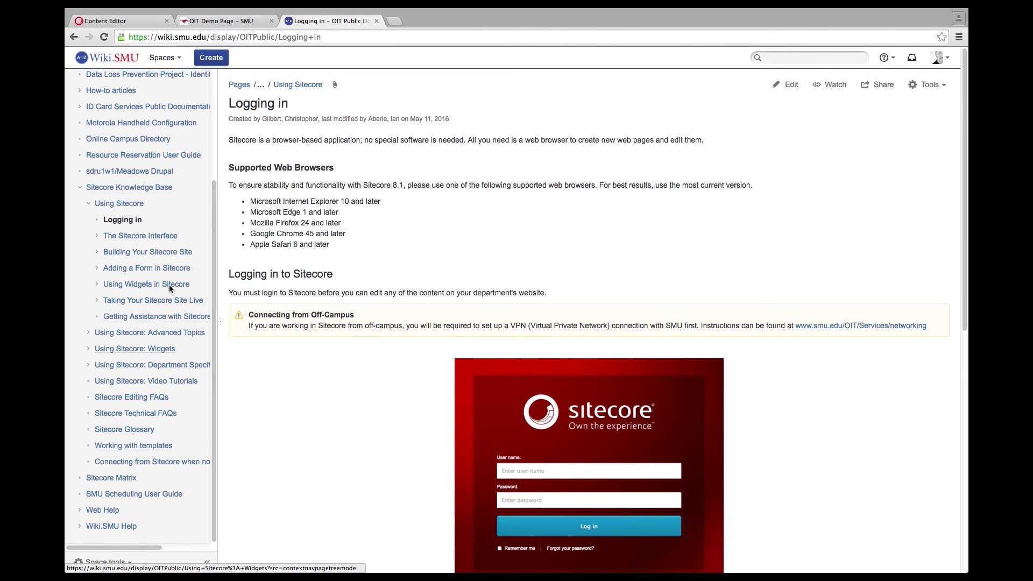
left_click(158, 238)
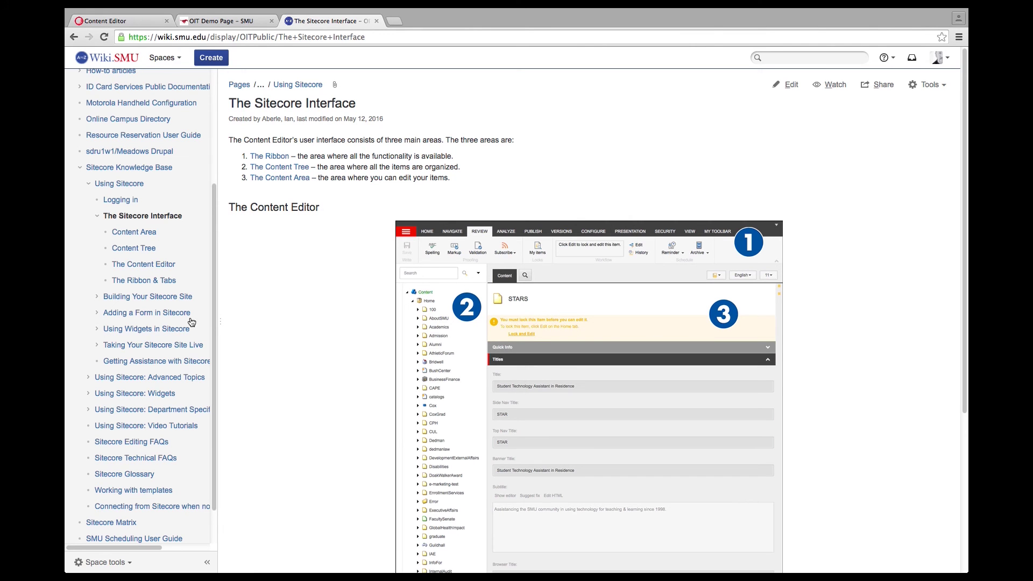
left_click(166, 301)
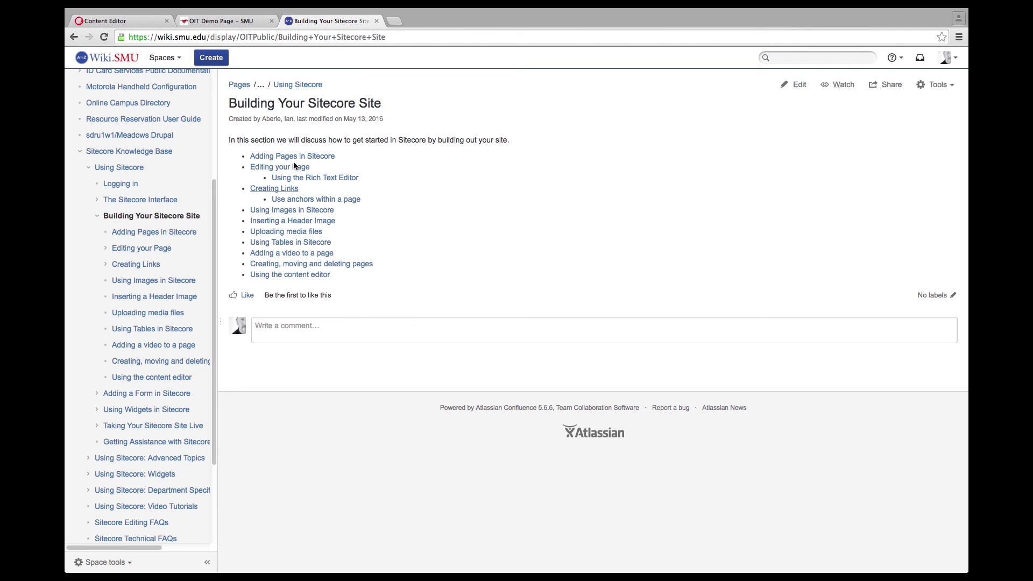
left_click(295, 157)
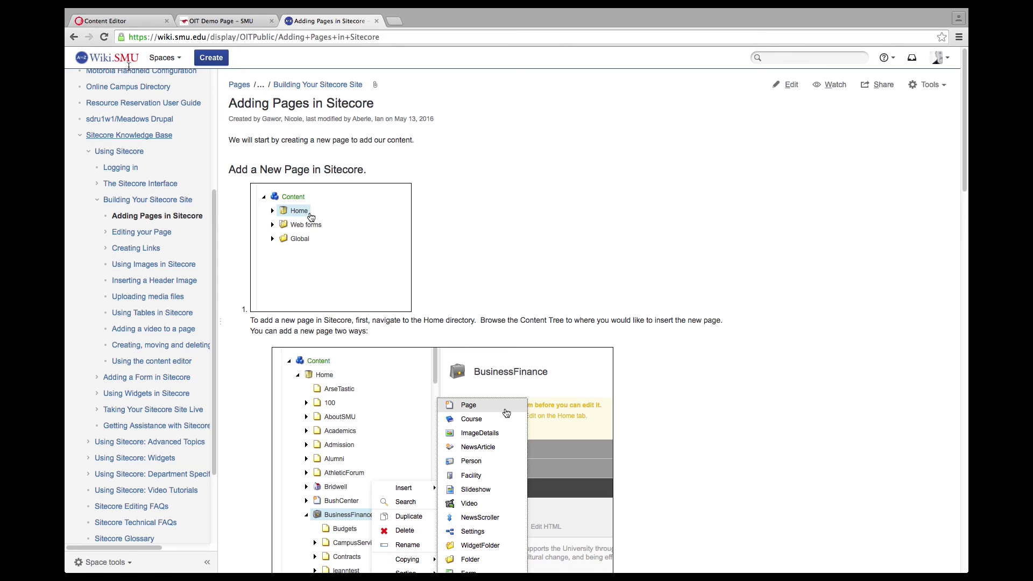
- Switch back to the Sitecore Content Editor and open the Demo3 page in the Experience Editor
left_click(133, 24)
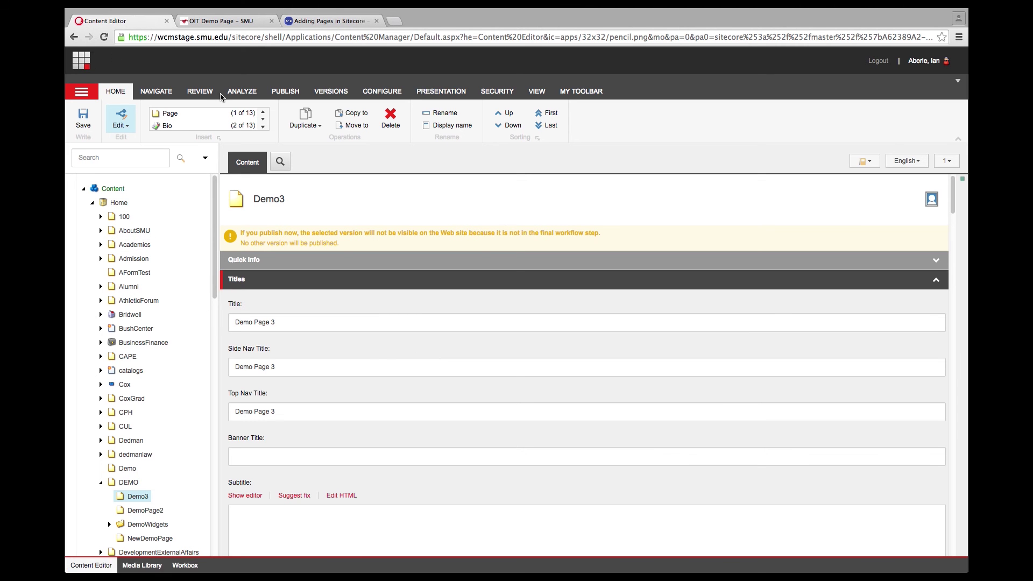
left_click(286, 93)
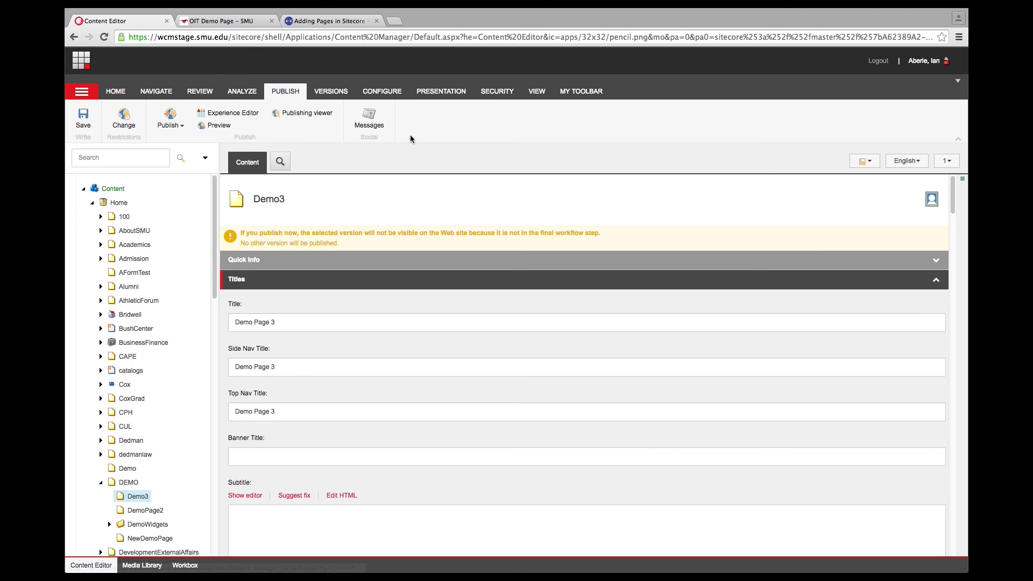
left_click(245, 113)
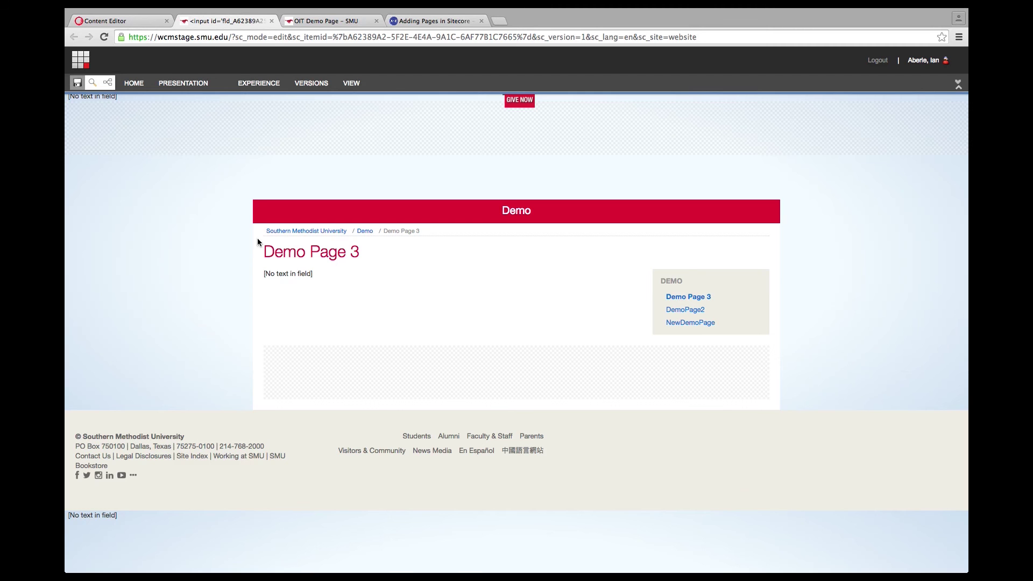
- Enter "The is the coolest thing!" and, in a new paragraph, "Hello world." in the empty body text field under the Demo Page 3 heading
left_click(300, 275)
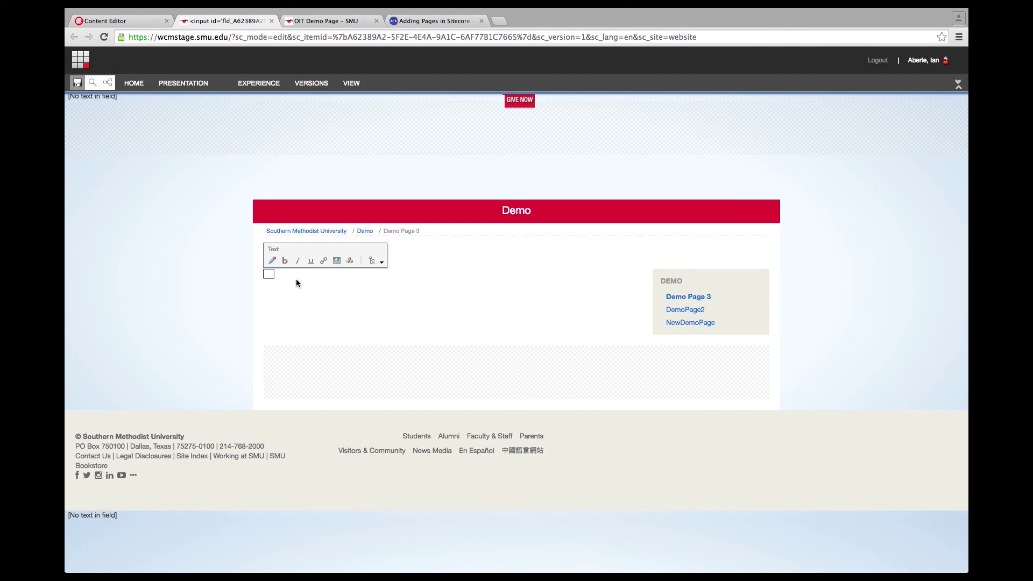
type("The is the cool")
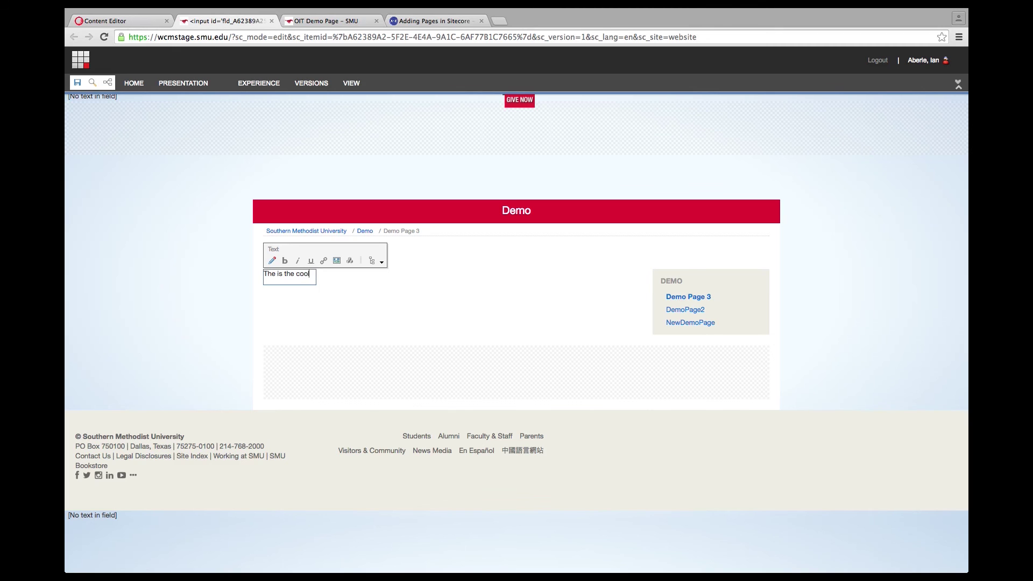
type("est think")
key("BackSpace")
type("g!")
key("Return")
type("Hello")
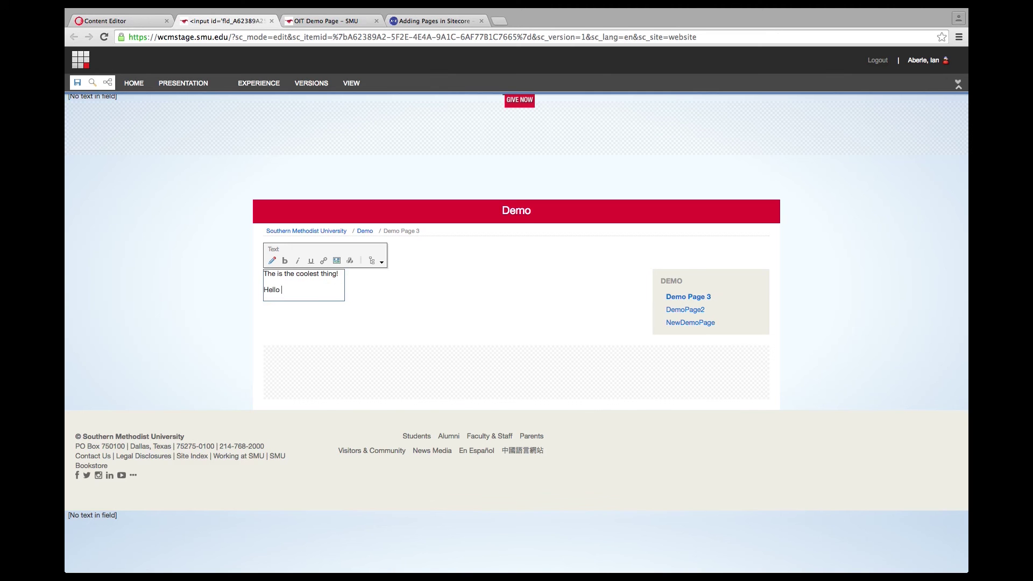
type(" world.")
key("Return")
- Make the word "coolest" in the body text bold and italic, and leave the text field
left_click(304, 278)
double_click(308, 274)
key("ctrl+b")
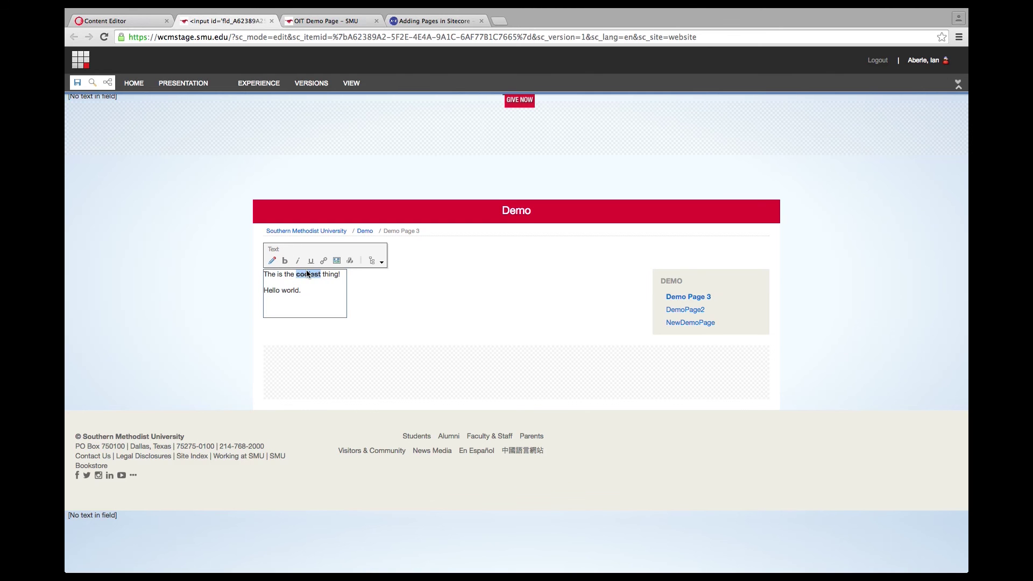
left_click(297, 260)
left_click(365, 280)
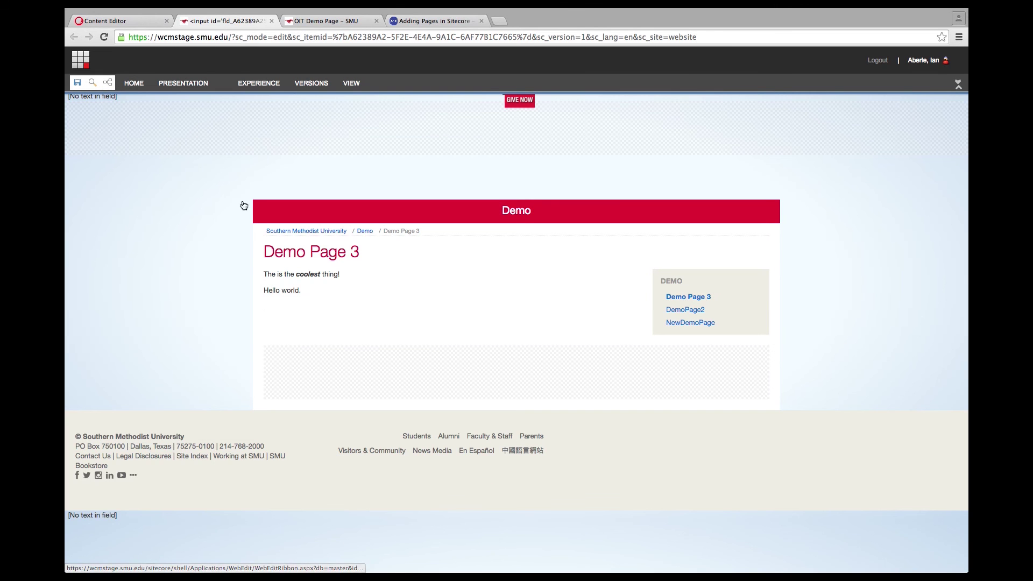
- Link the word "Hello" to the internal item 100 under Home and save the page
double_click(269, 291)
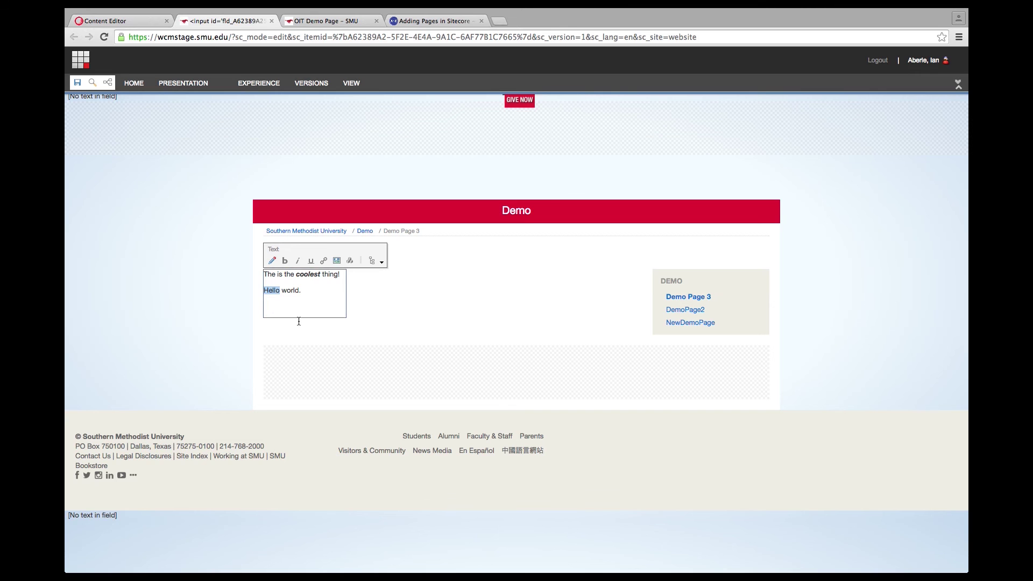
left_click(324, 262)
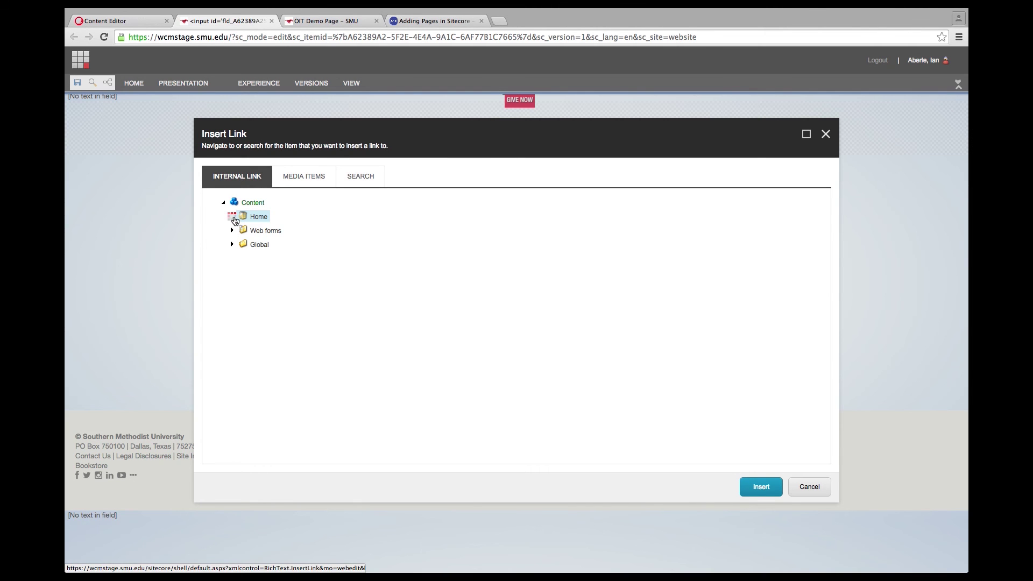
left_click(263, 231)
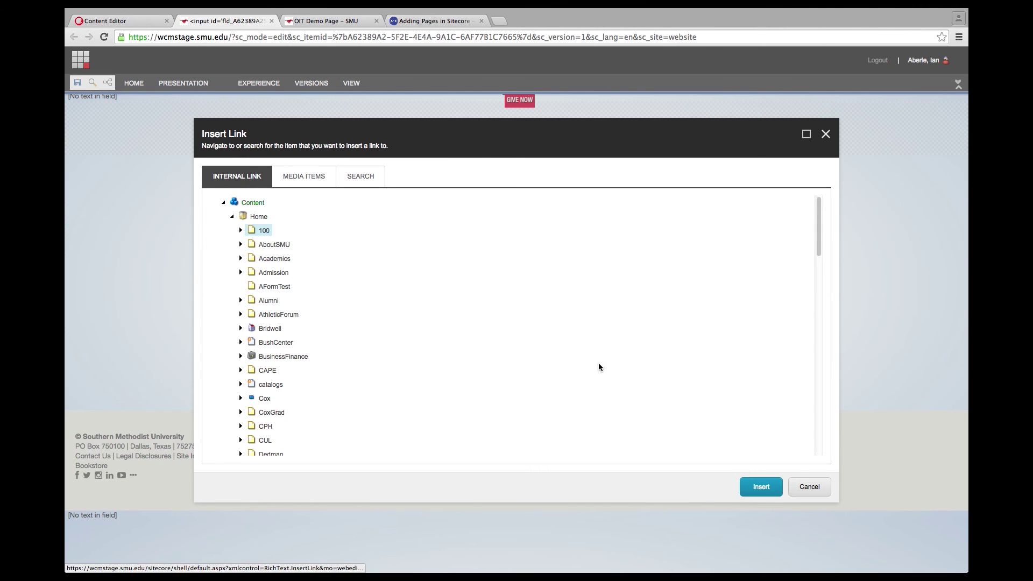
left_click(764, 486)
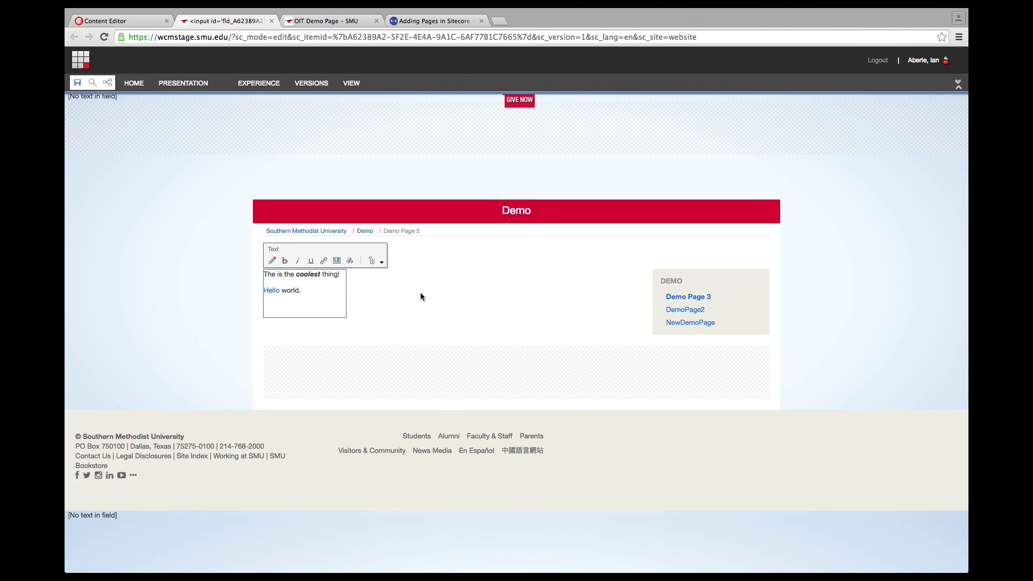
left_click(77, 84)
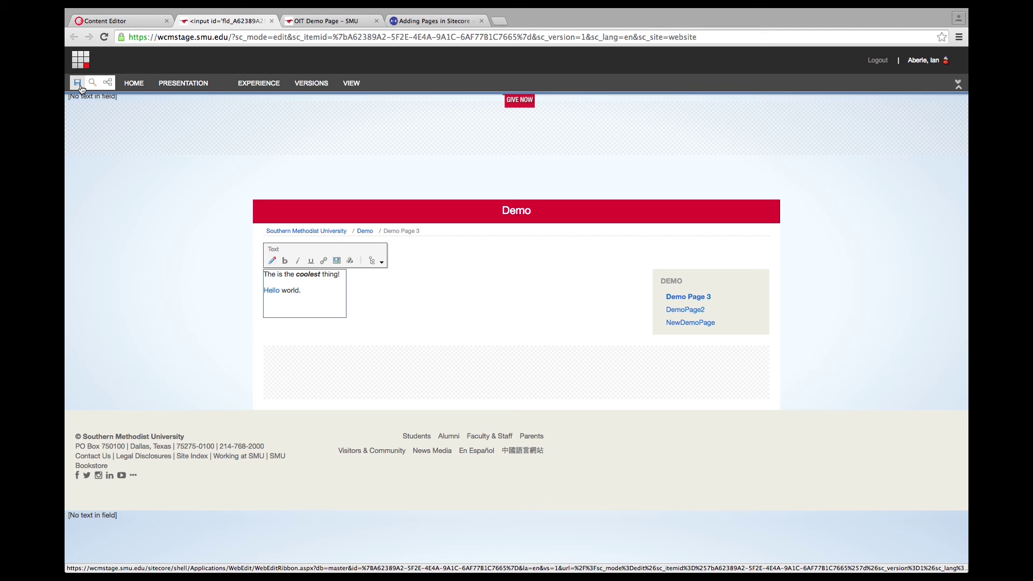
left_click(77, 83)
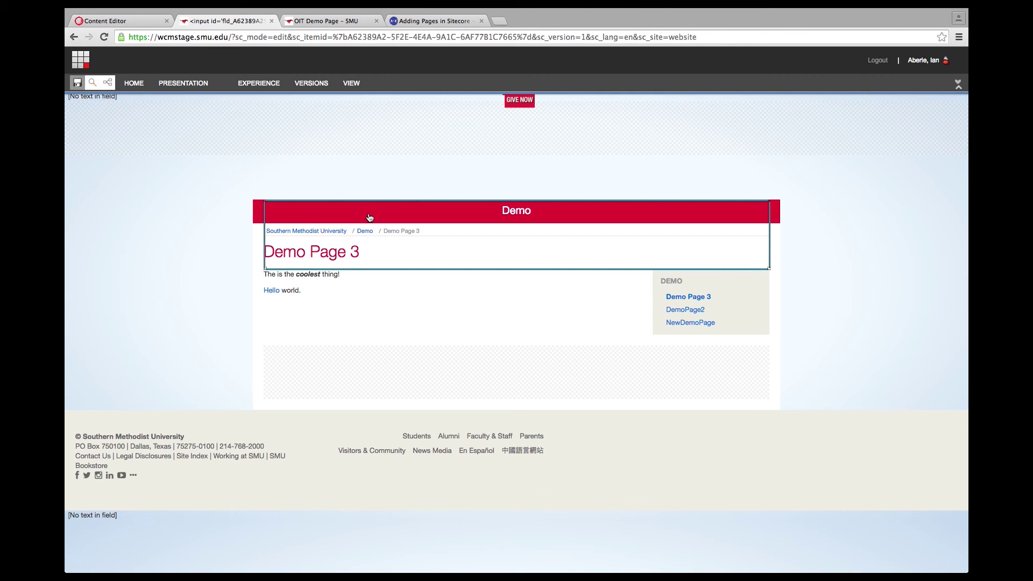
- Close the Experience Editor page and reload Demo3 from the content tree to review its Body Content and Options sections
left_click(273, 21)
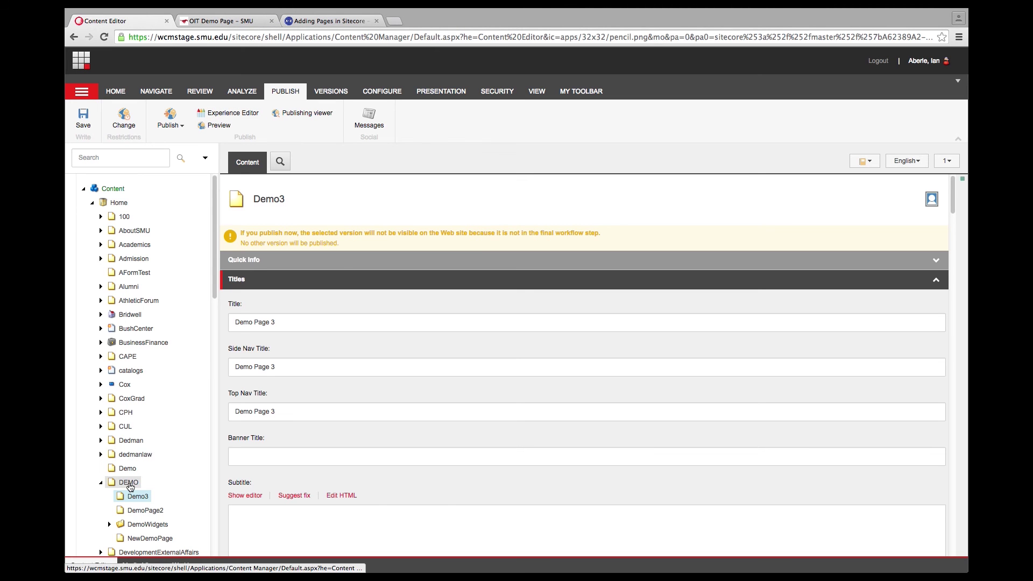
left_click(261, 490)
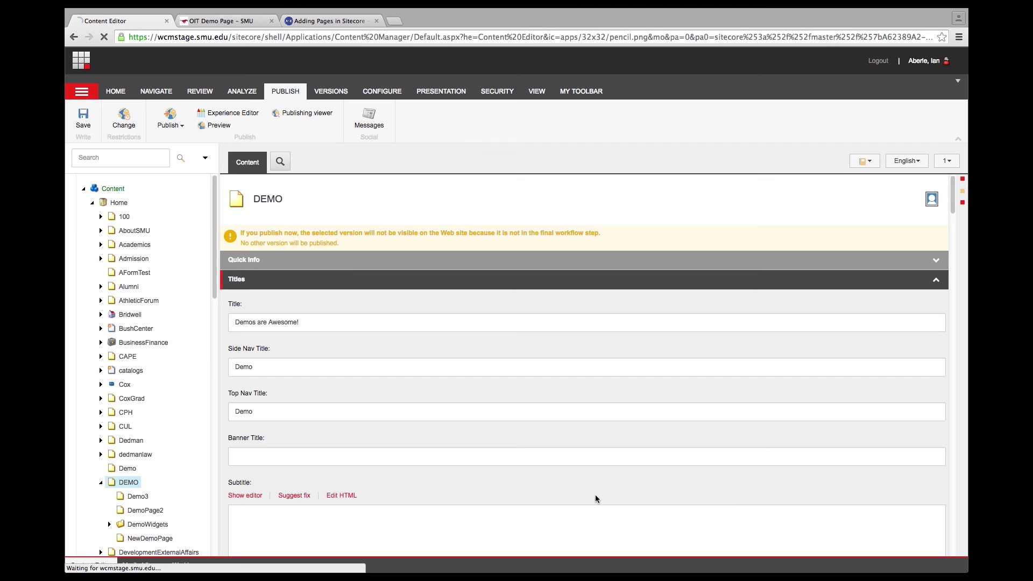
left_click(139, 498)
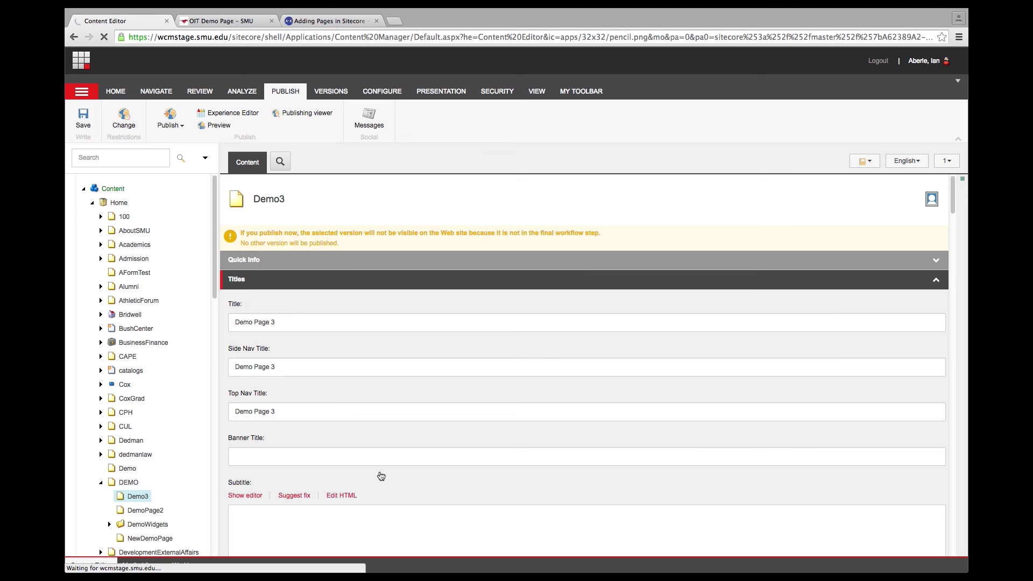
scroll(460, 482, "down", 5)
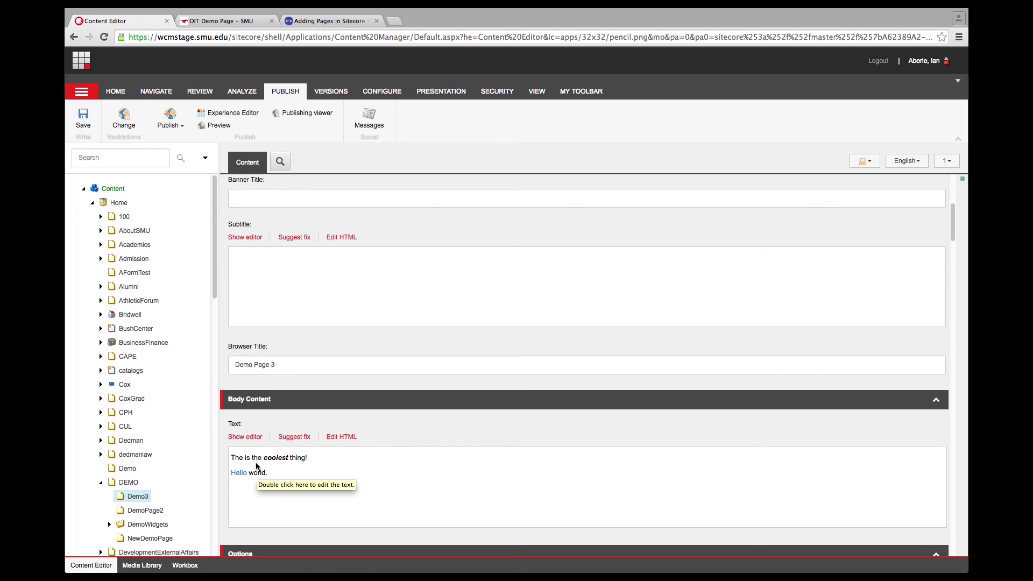
scroll(386, 470, "down", 2)
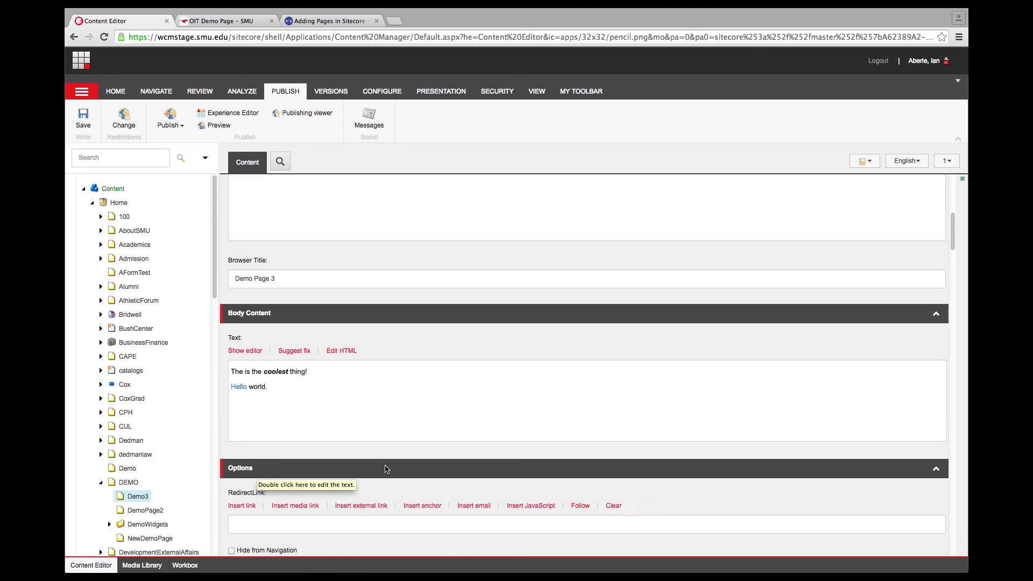
scroll(386, 469, "down", 4)
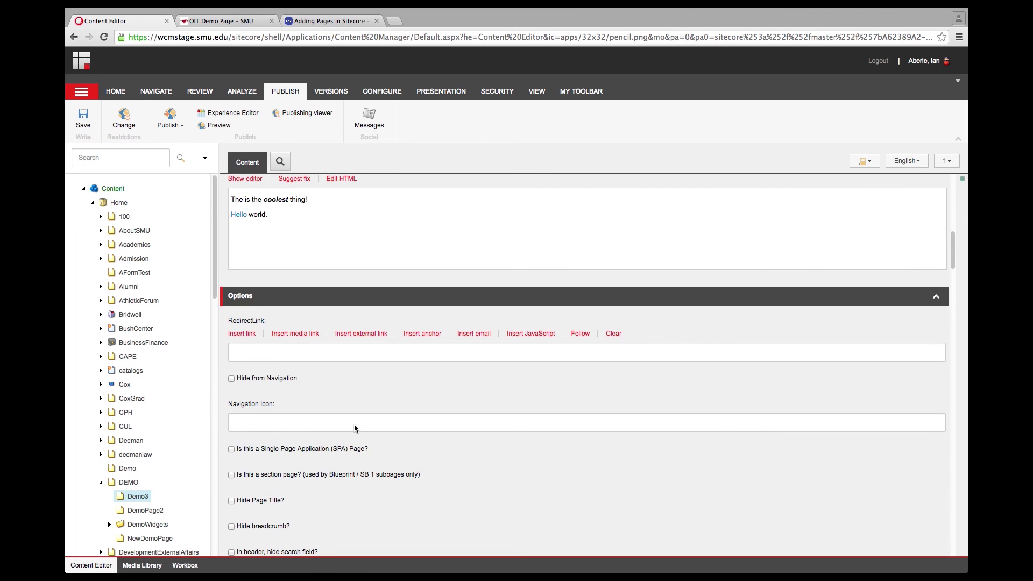